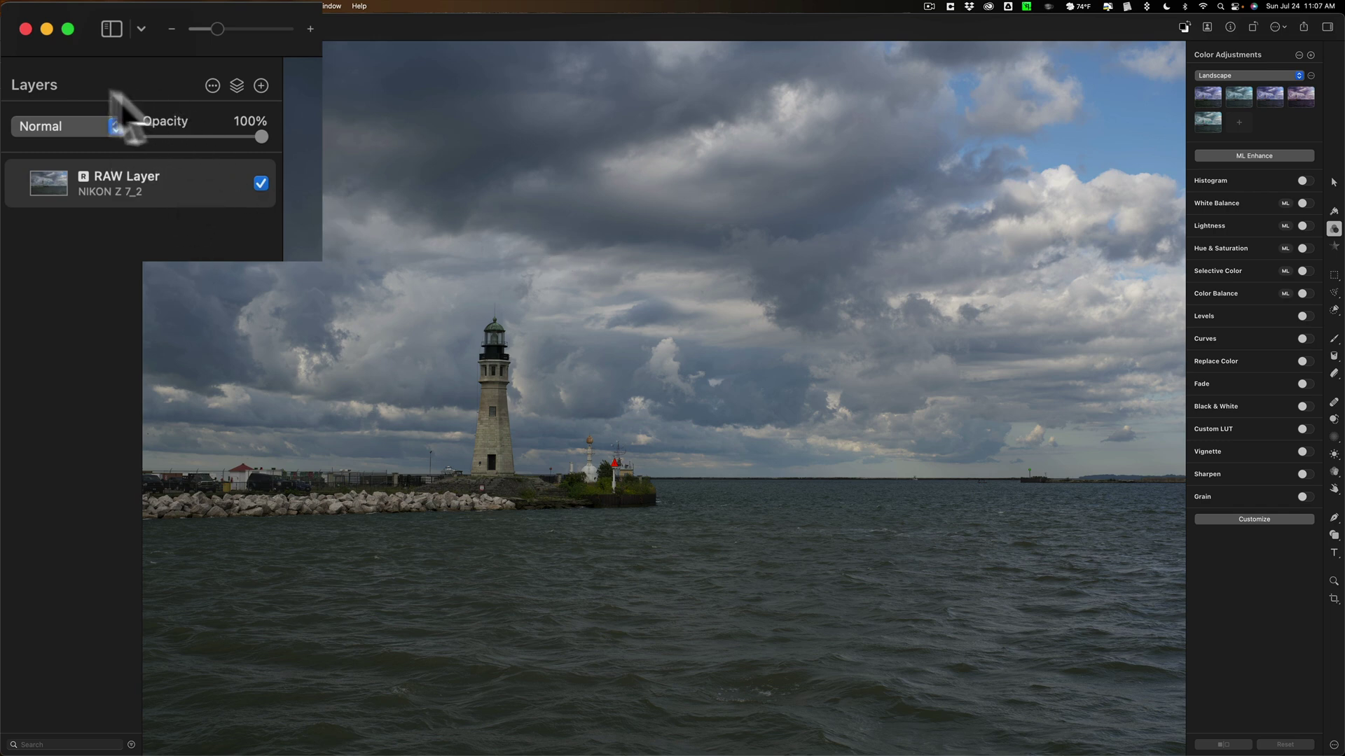
# - Hide and restore the layers sidebar, then zoom in slightly on the lighthouse photo
pyautogui.click(110, 30)
pyautogui.click(110, 30)
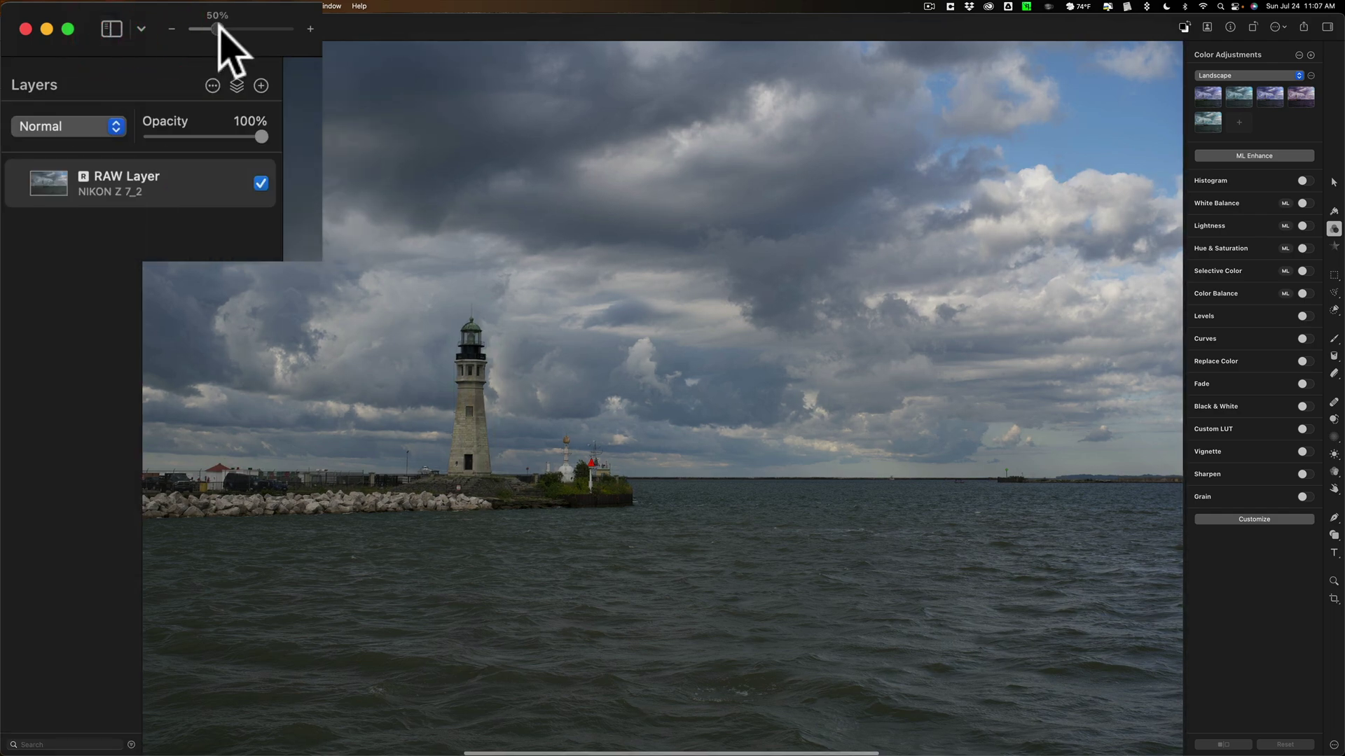
pyautogui.moveTo(217, 29)
pyautogui.mouseDown()
pyautogui.moveTo(235, 30)
pyautogui.moveTo(214, 29)
pyautogui.mouseUp()
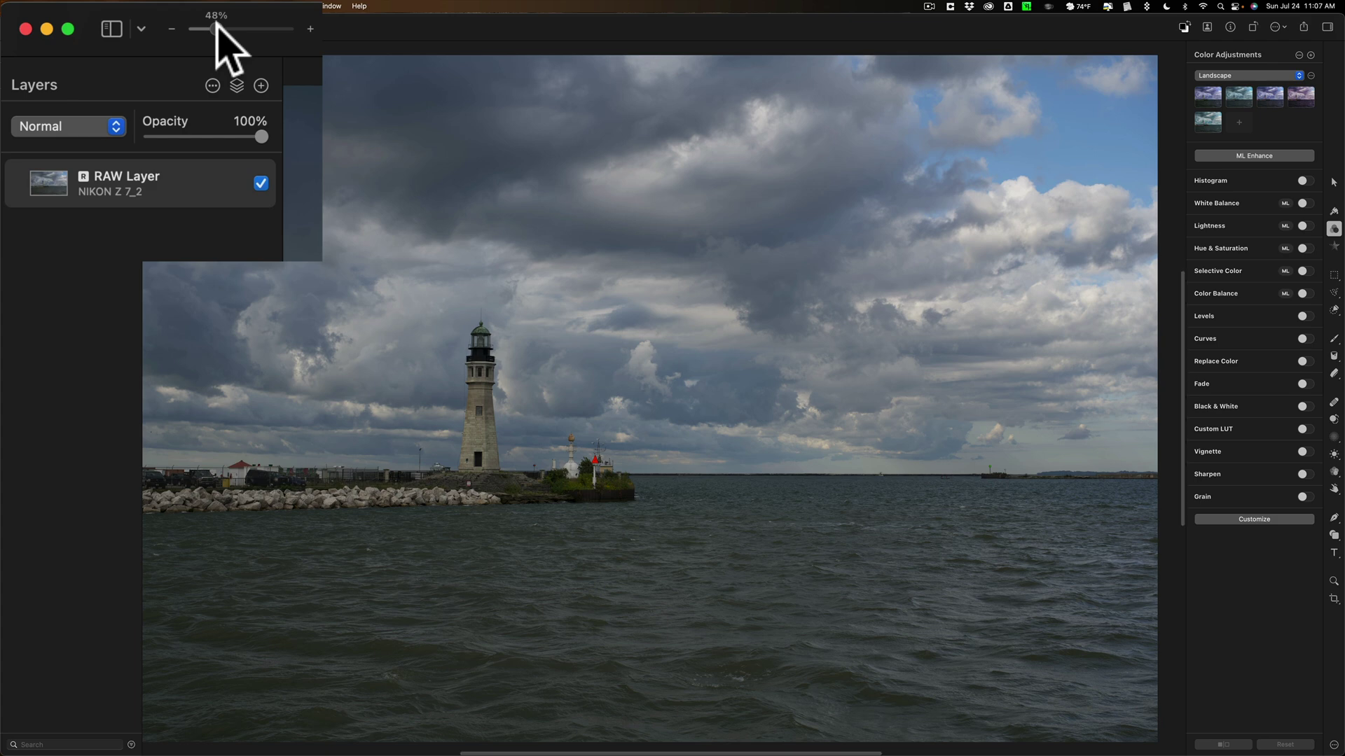
pyautogui.moveTo(214, 30); pyautogui.dragTo(219, 29)
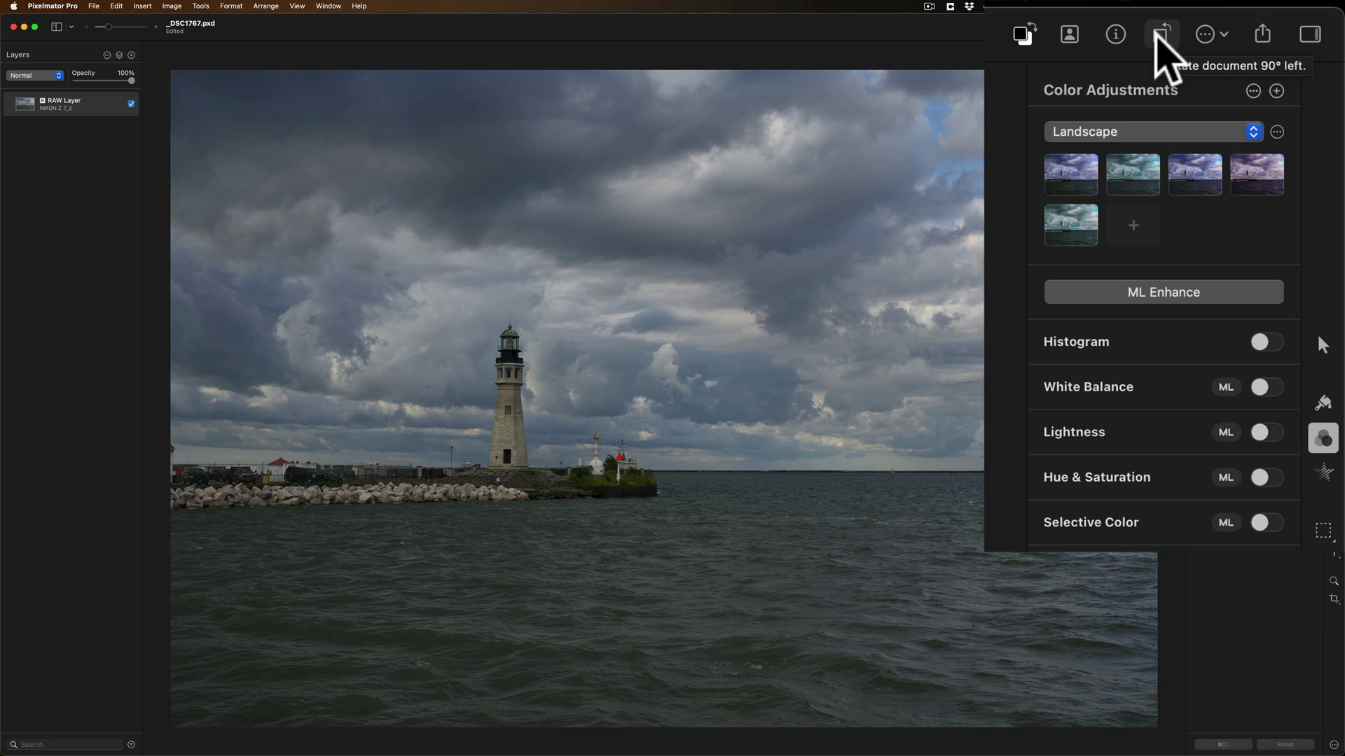
# - Check the sizing, sharing, sidebar and crop options, ending back on Color Adjustments
pyautogui.click(1213, 34)
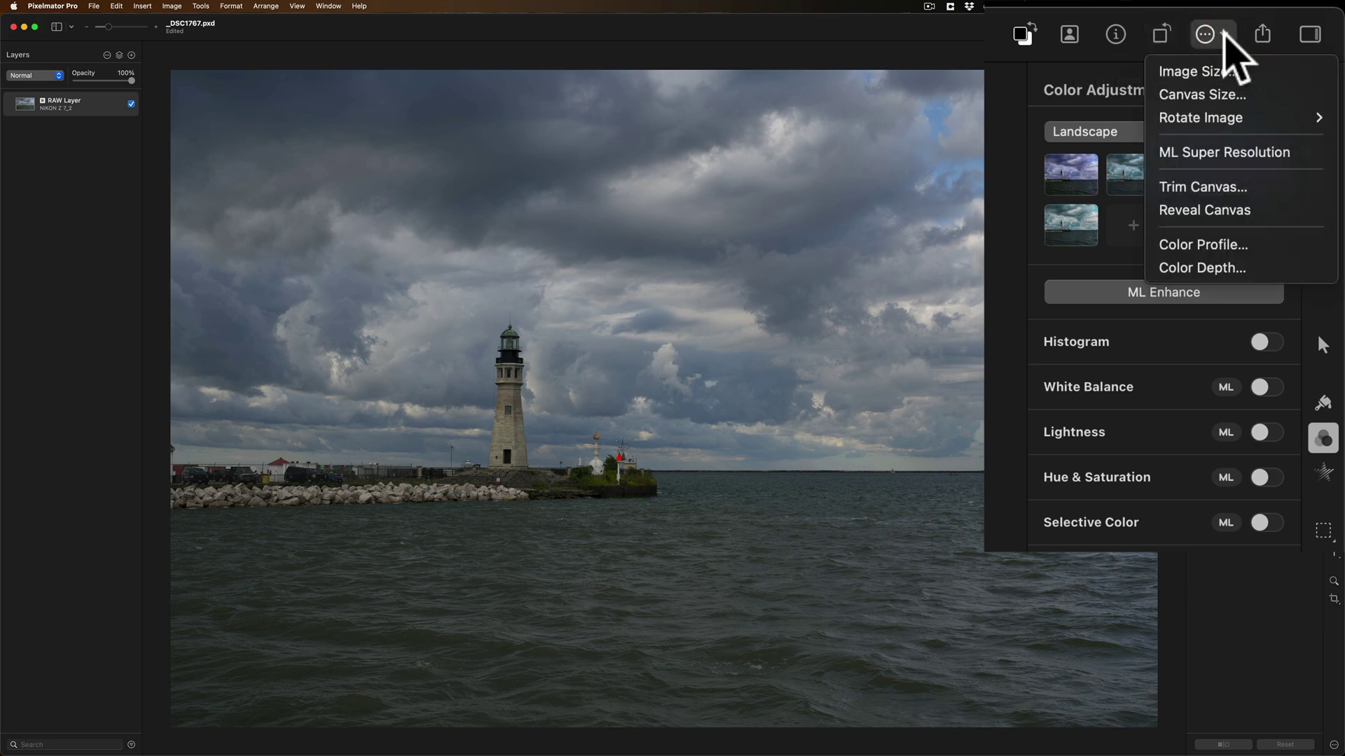
pyautogui.click(1262, 35)
pyautogui.click(1263, 35)
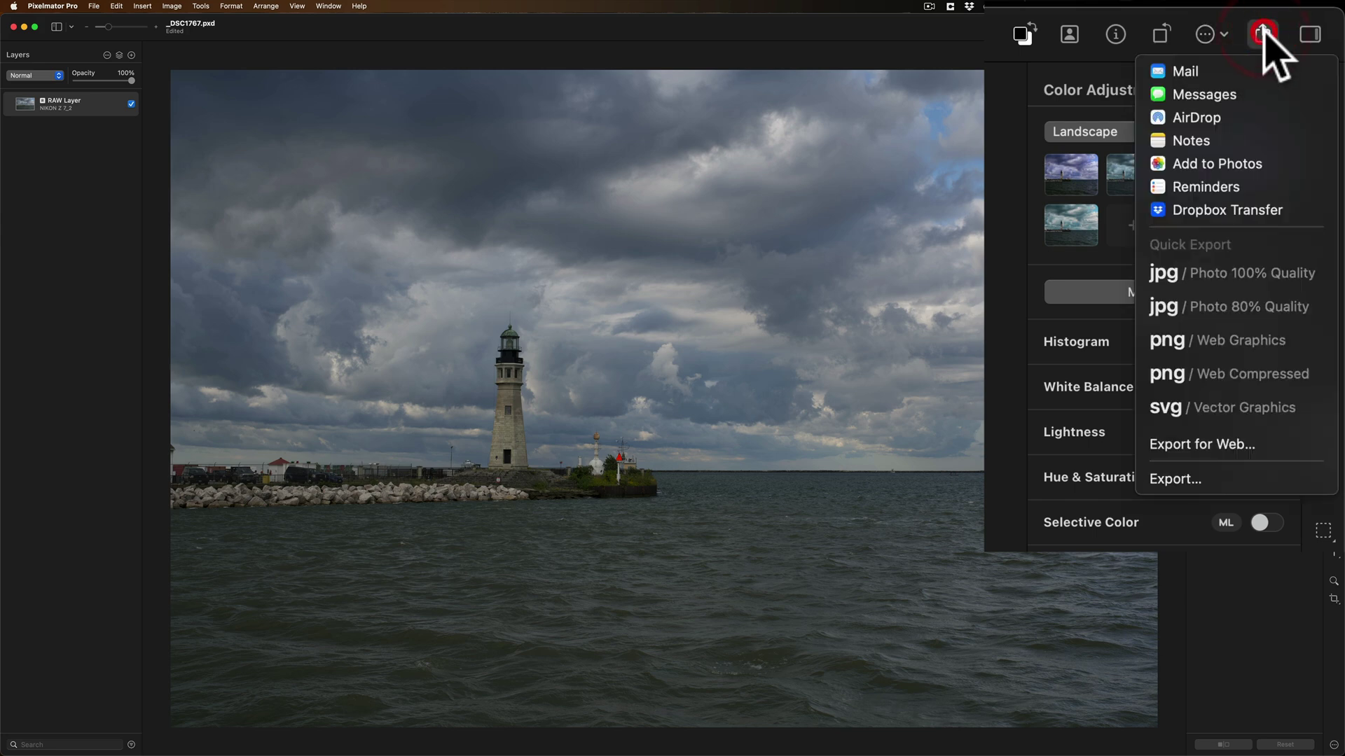
pyautogui.click(1263, 35)
pyautogui.click(1310, 35)
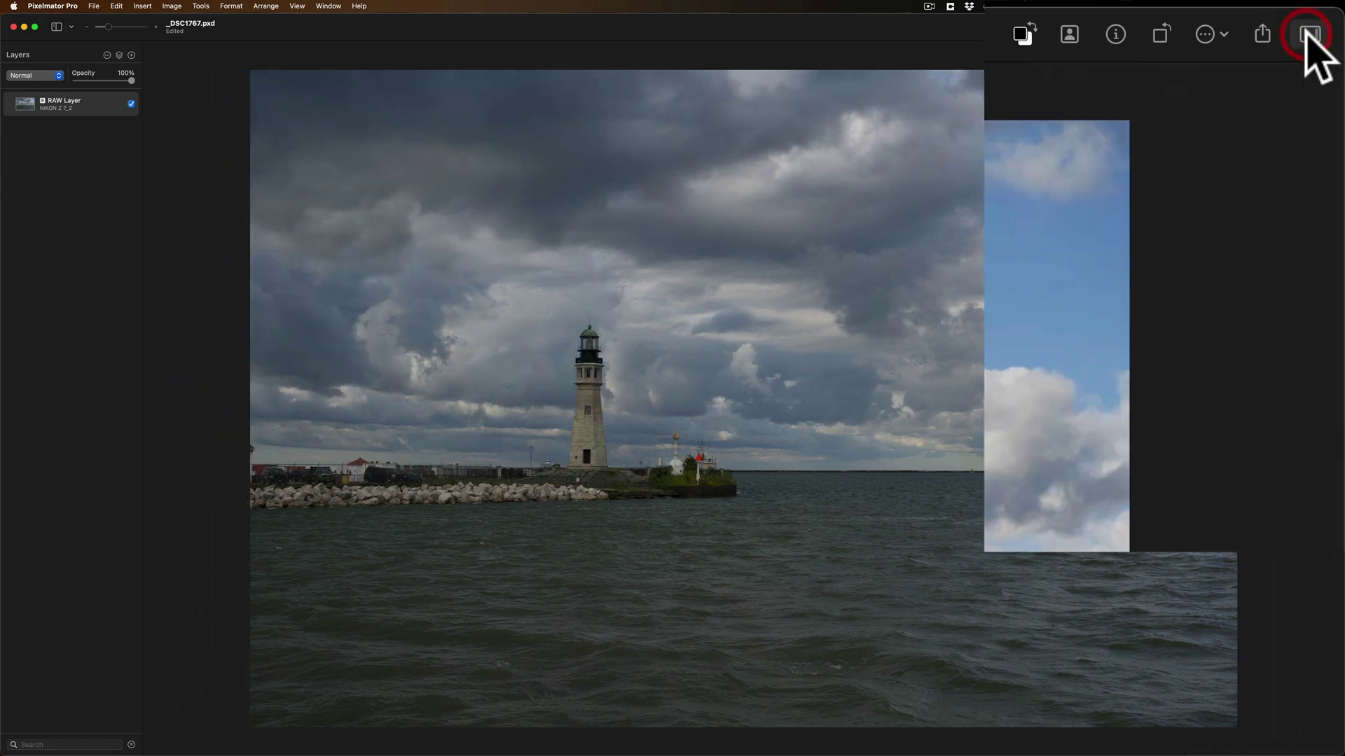
pyautogui.click(1310, 35)
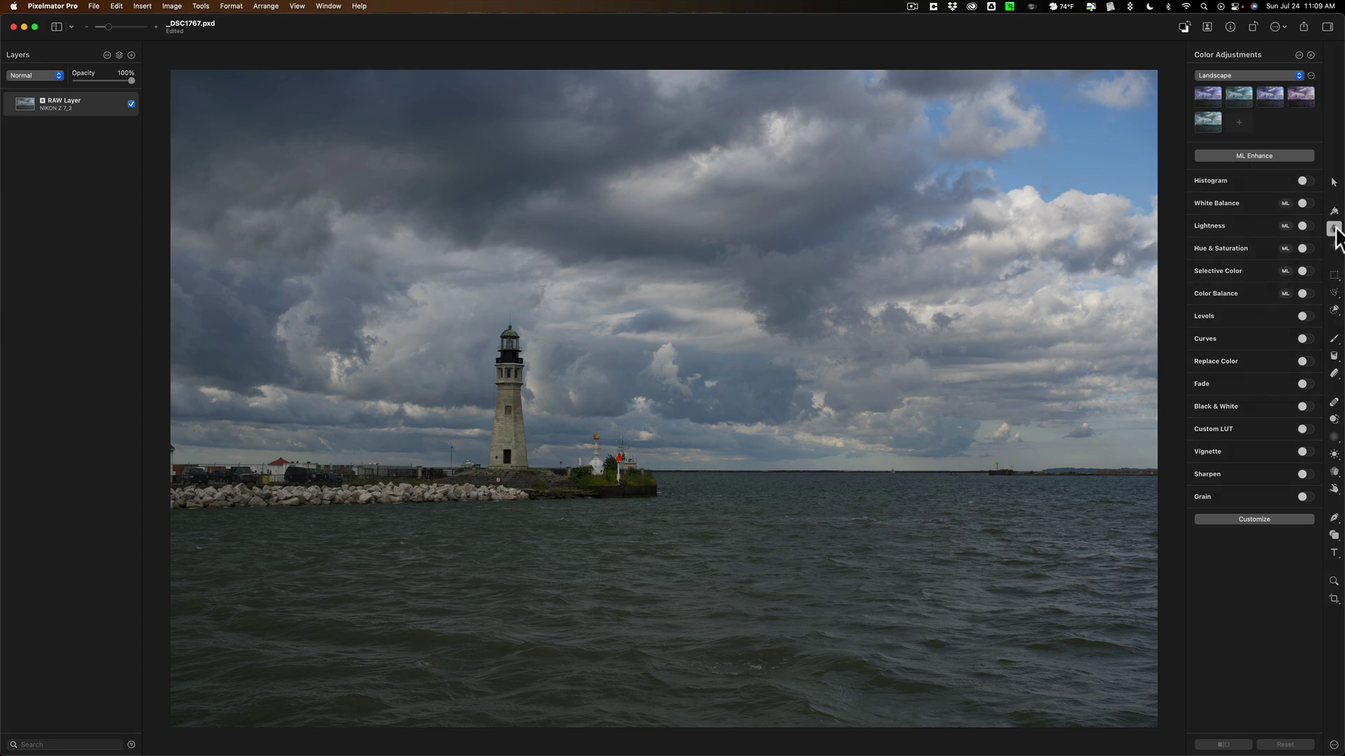
pyautogui.click(1333, 598)
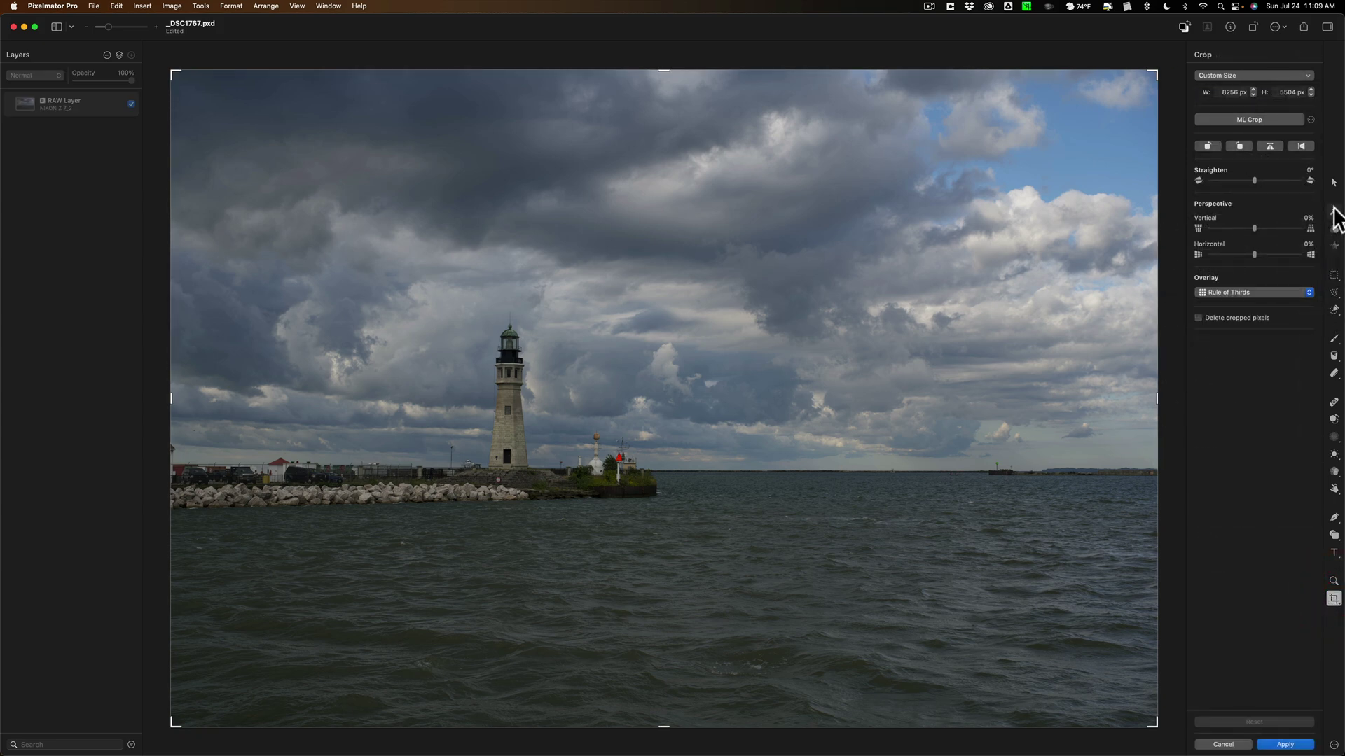
pyautogui.click(1334, 229)
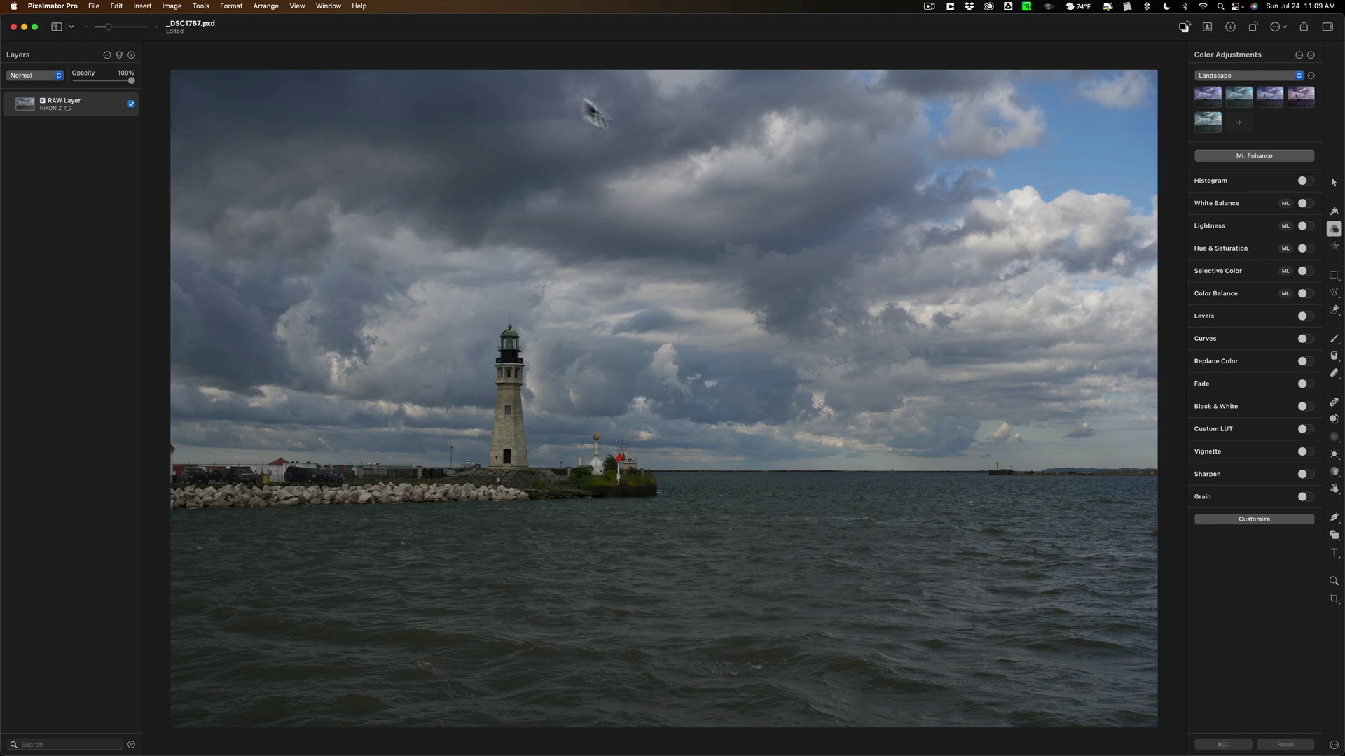
# - Apply the Photography workspace layout from the Window menu
pyautogui.click(329, 7)
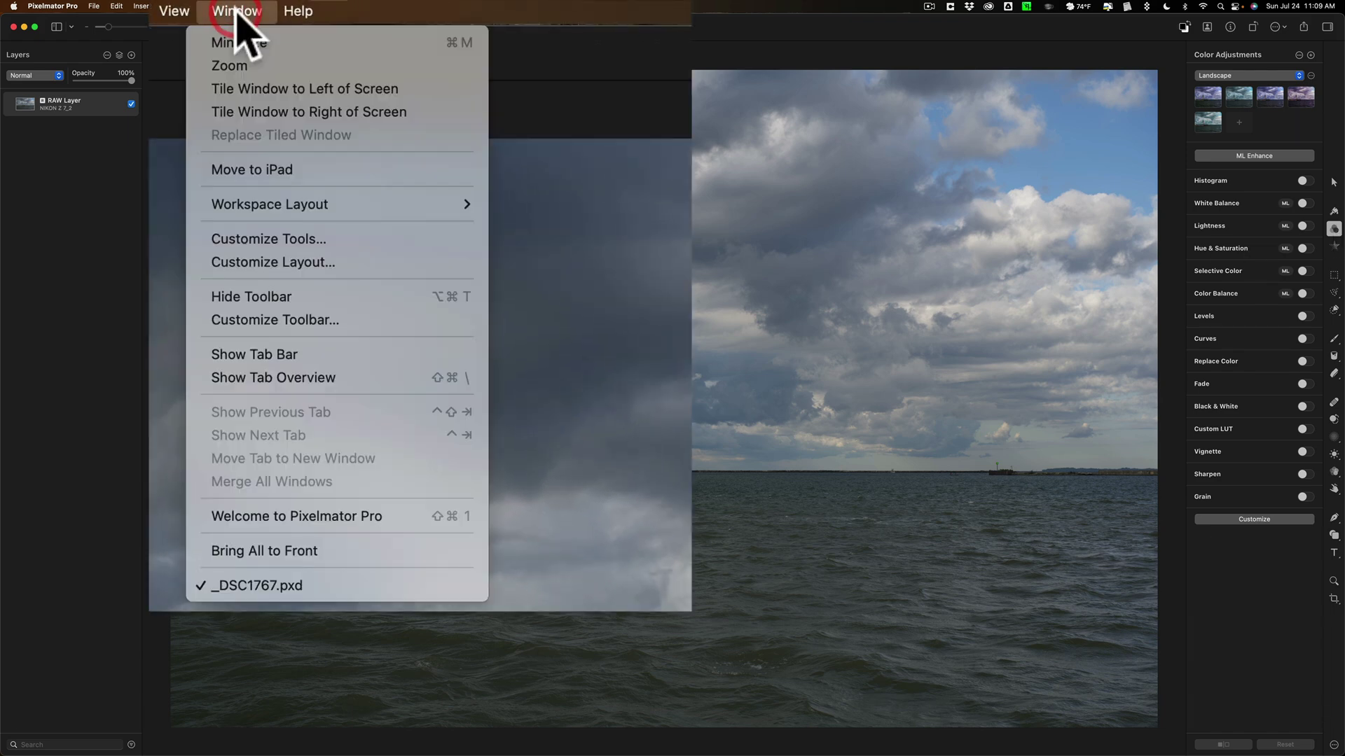
pyautogui.moveTo(353, 202)
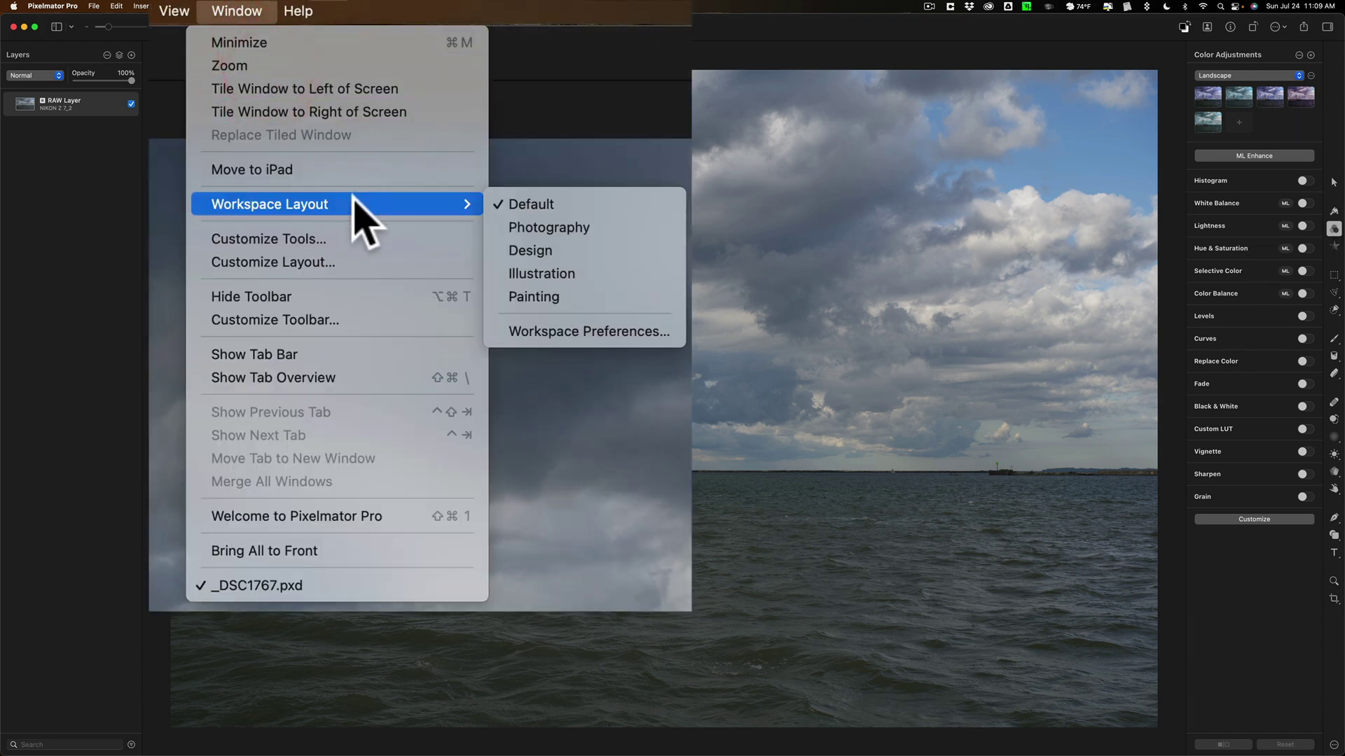
pyautogui.click(658, 224)
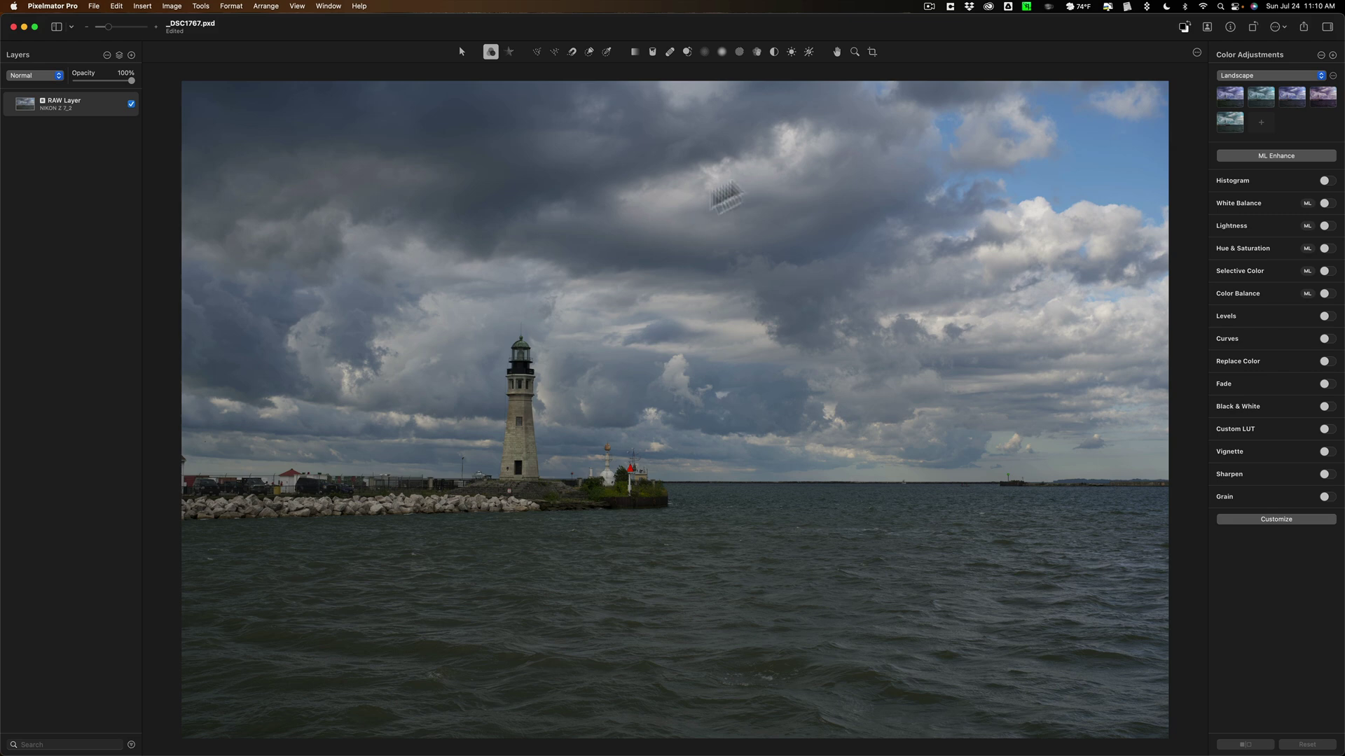
# - Start the Crop tool with the Rule of Thirds overlay always shown and the ratio constrained to Original
pyautogui.click(873, 49)
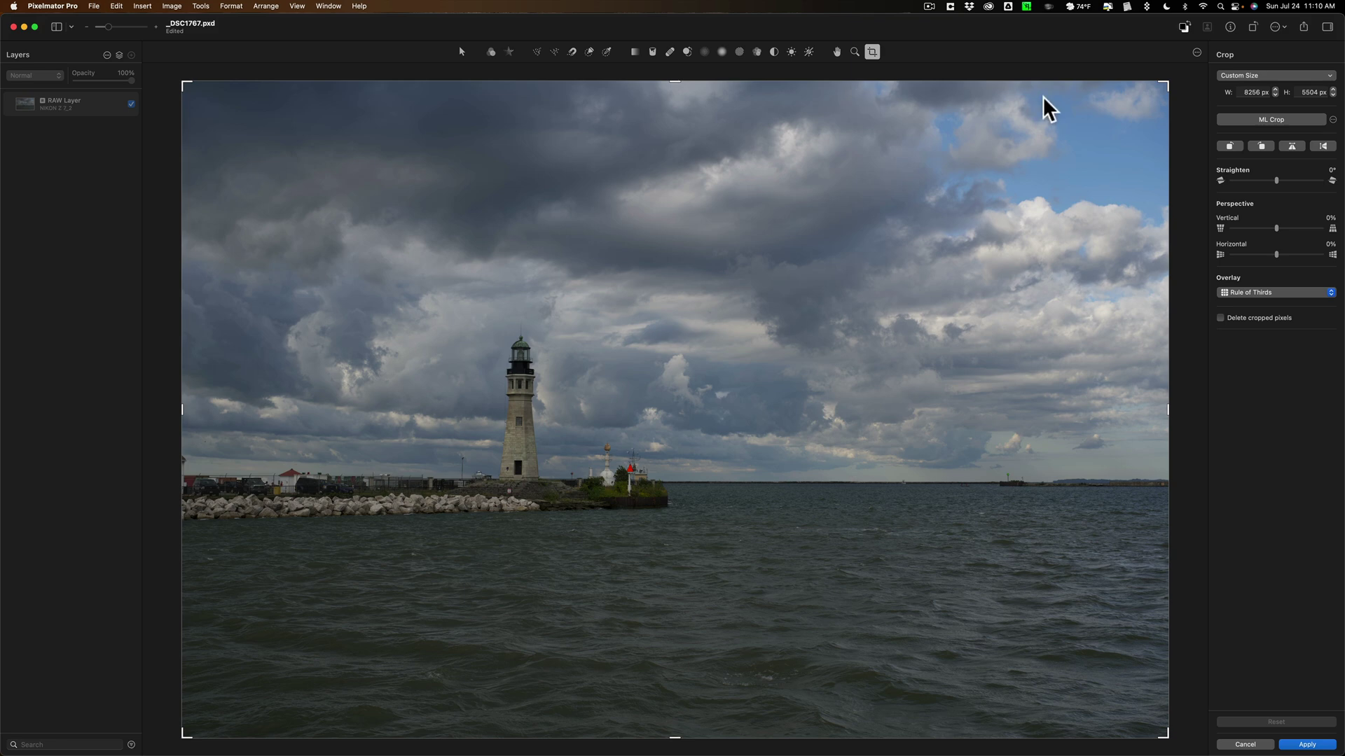
pyautogui.click(729, 187)
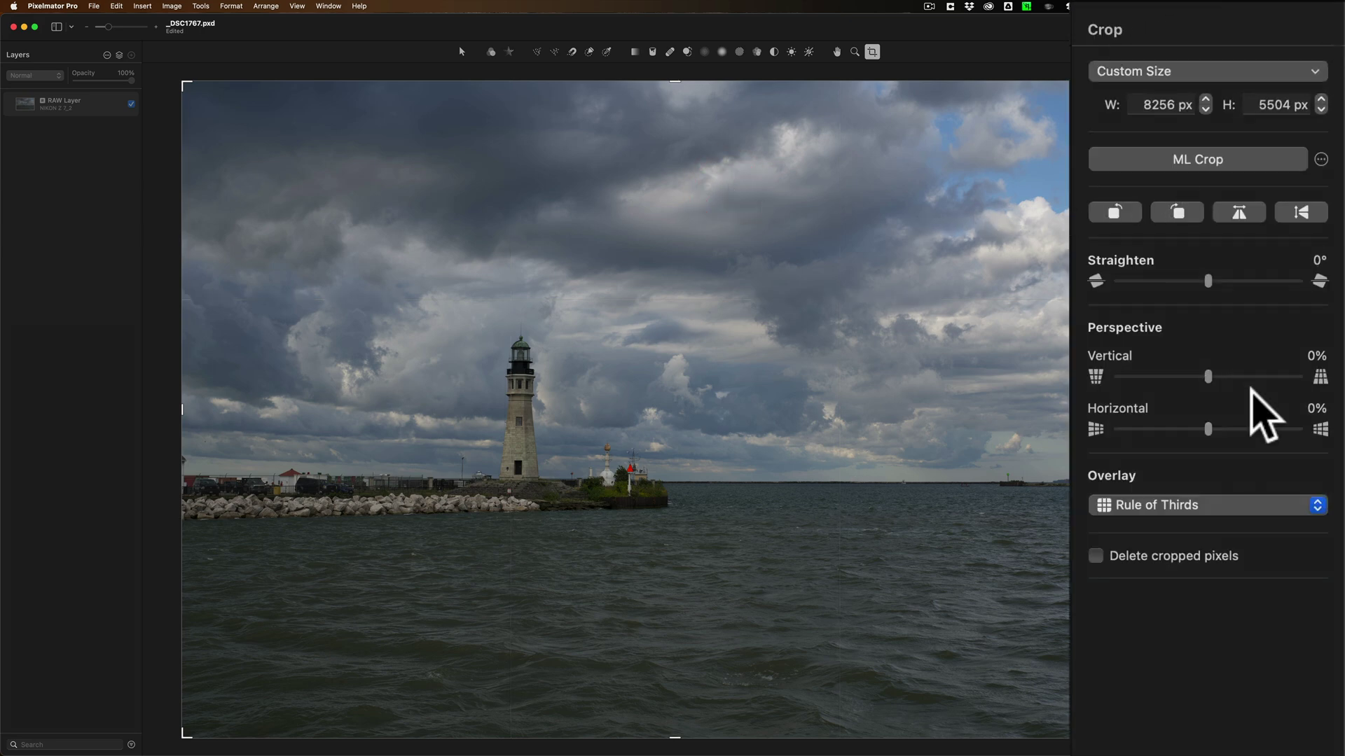
pyautogui.click(1145, 505)
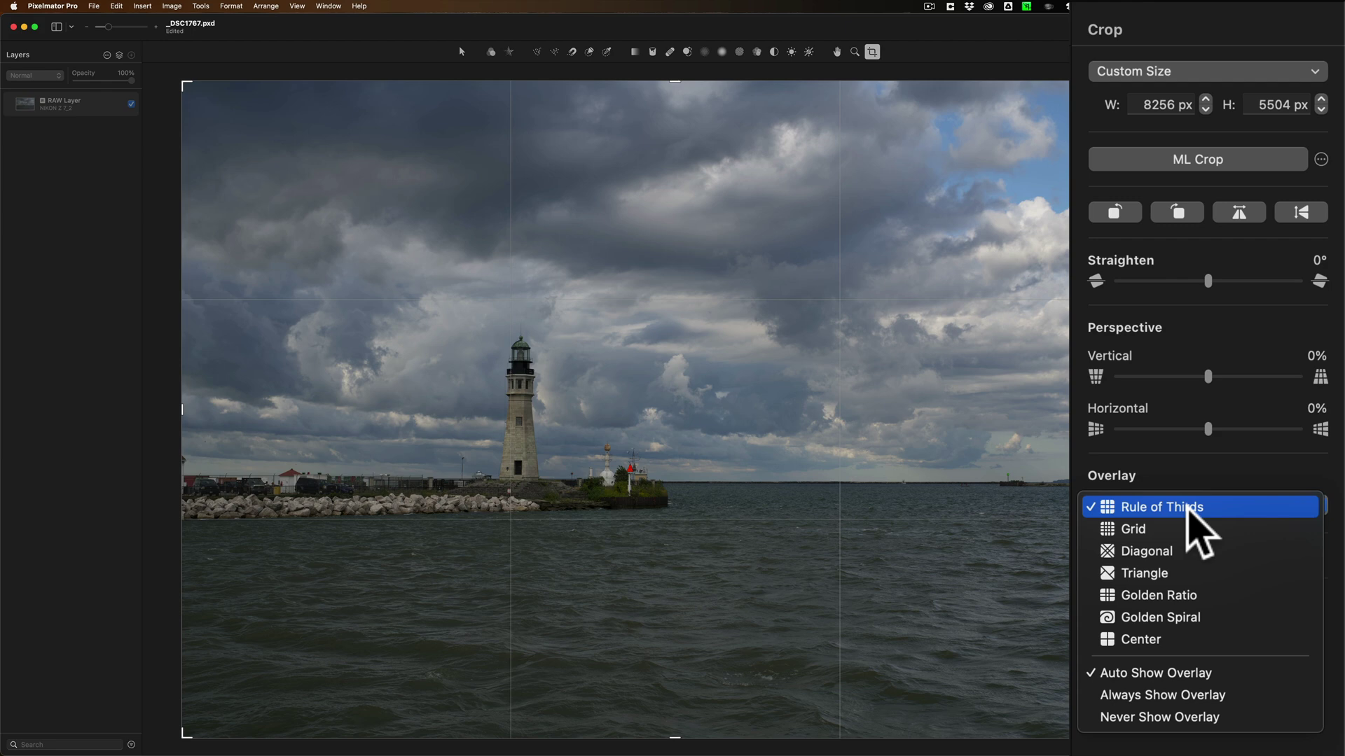
pyautogui.click(1187, 276)
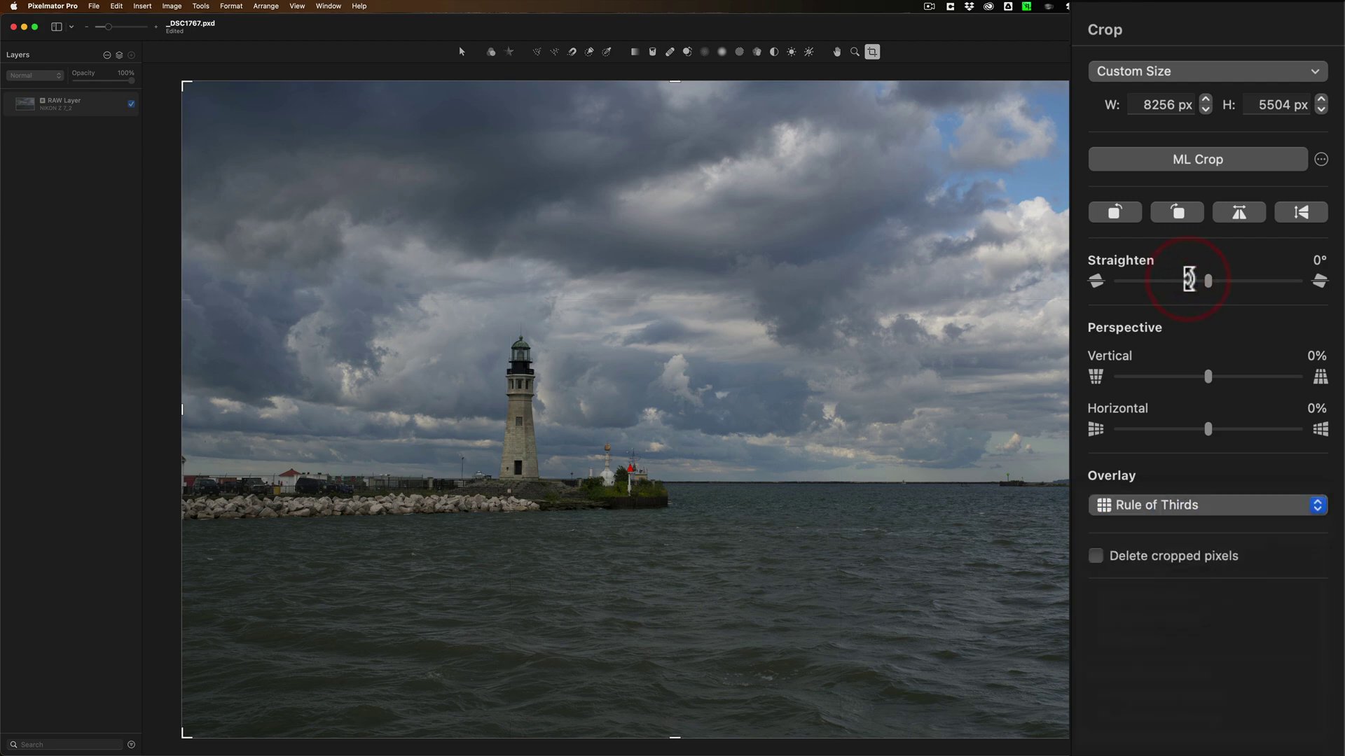
pyautogui.click(1166, 409)
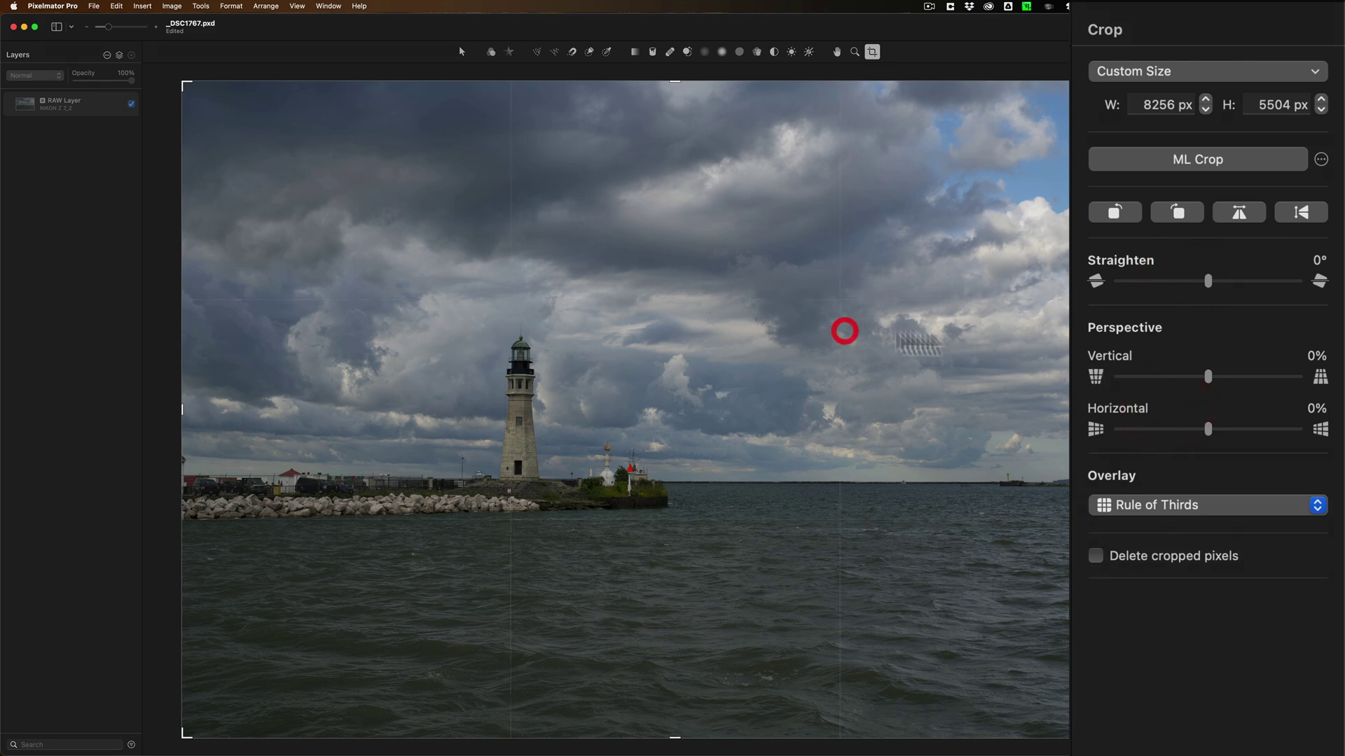
pyautogui.click(1155, 505)
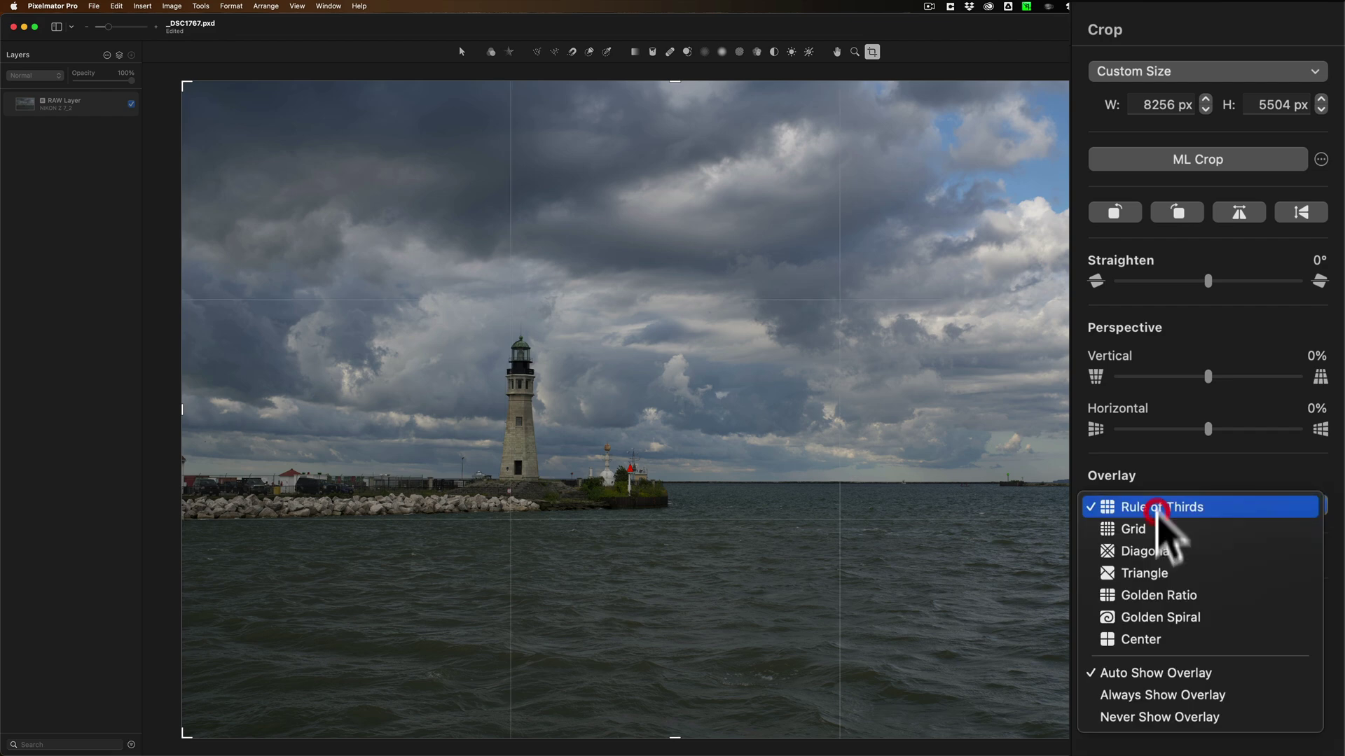
pyautogui.click(1179, 694)
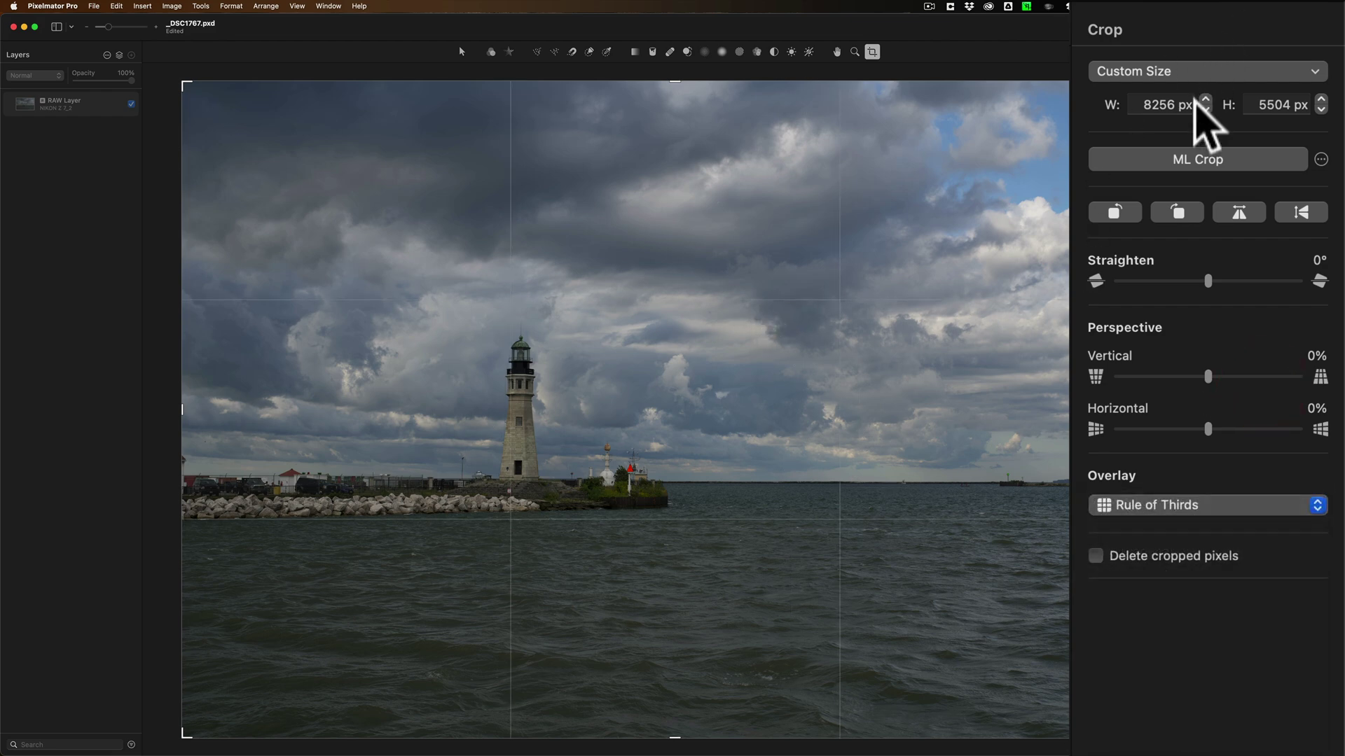
pyautogui.click(1213, 70)
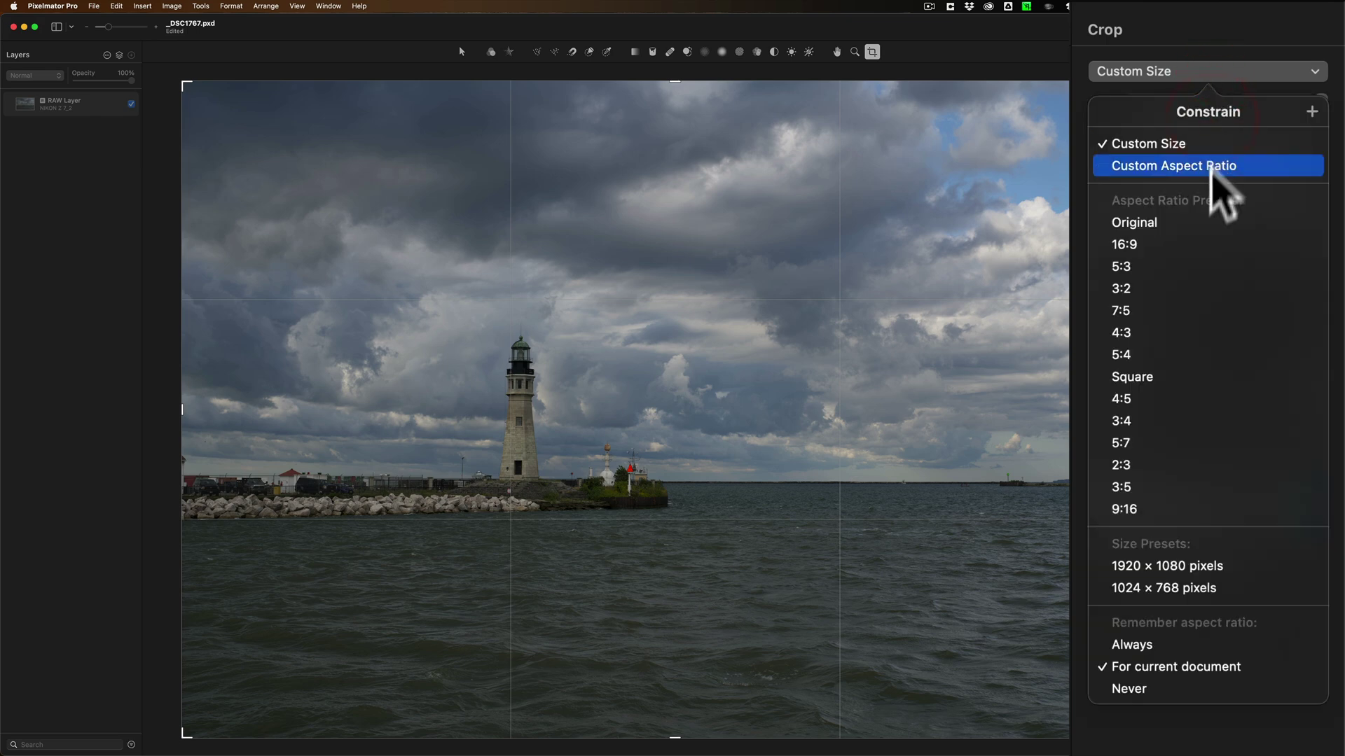
pyautogui.click(1217, 241)
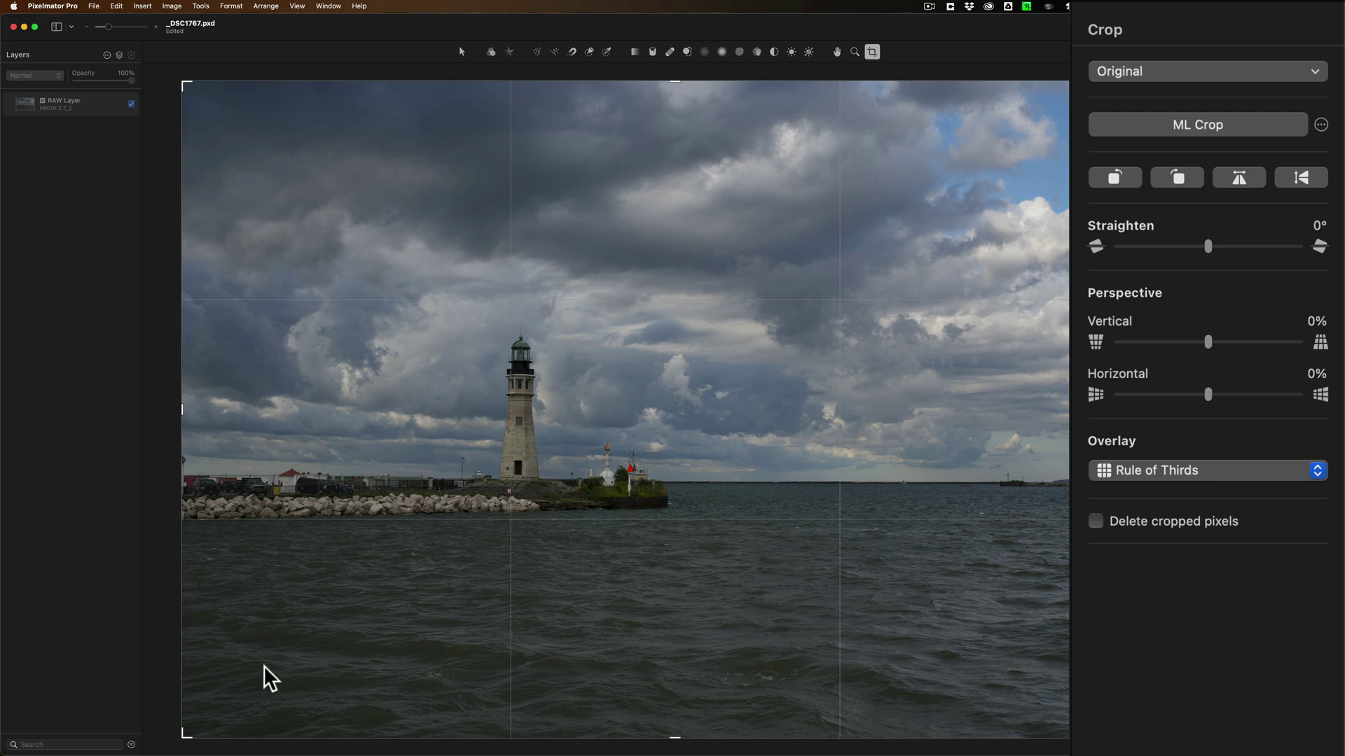
# - Shrink the crop frame from the bottom-left corner, shift it left, and apply the crop
pyautogui.moveTo(184, 732); pyautogui.dragTo(265, 698)
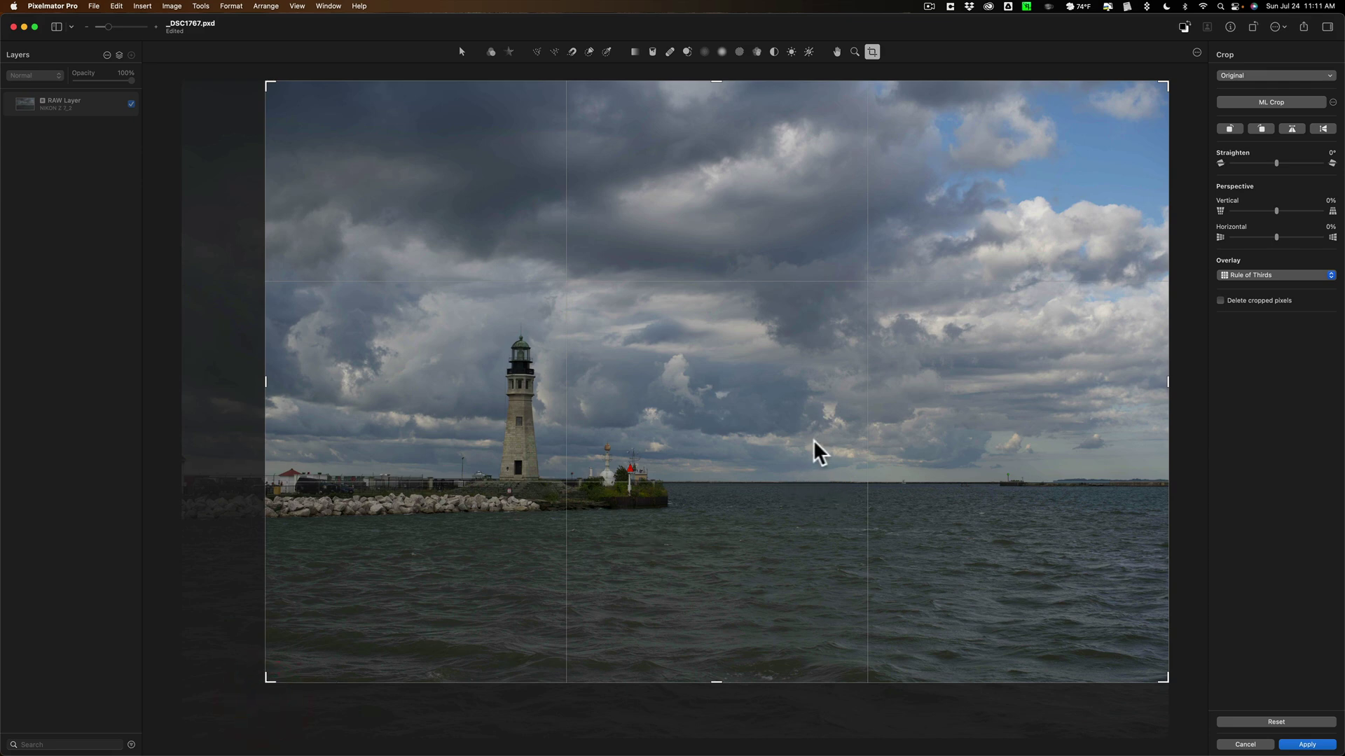
pyautogui.moveTo(806, 438); pyautogui.dragTo(760, 437)
pyautogui.scroll(-1, 524, 360)
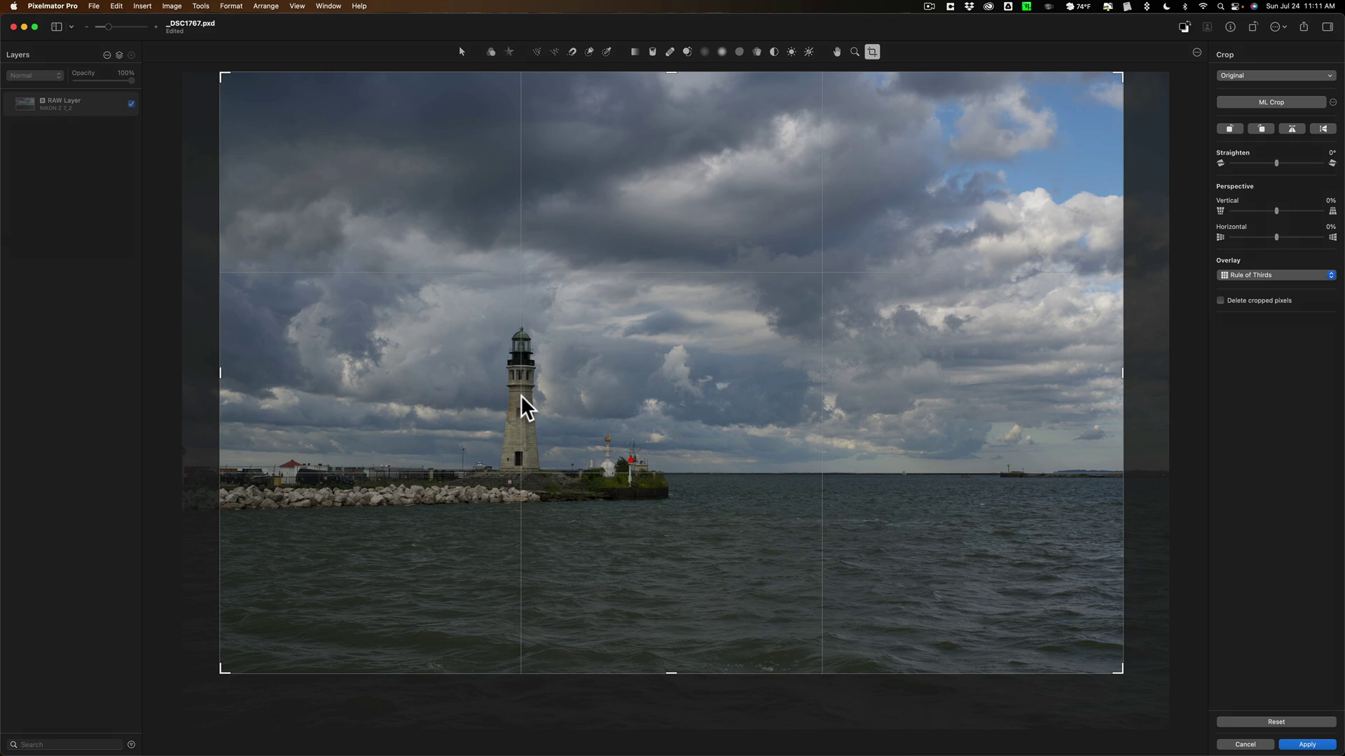
pyautogui.scroll(4, 687, 401)
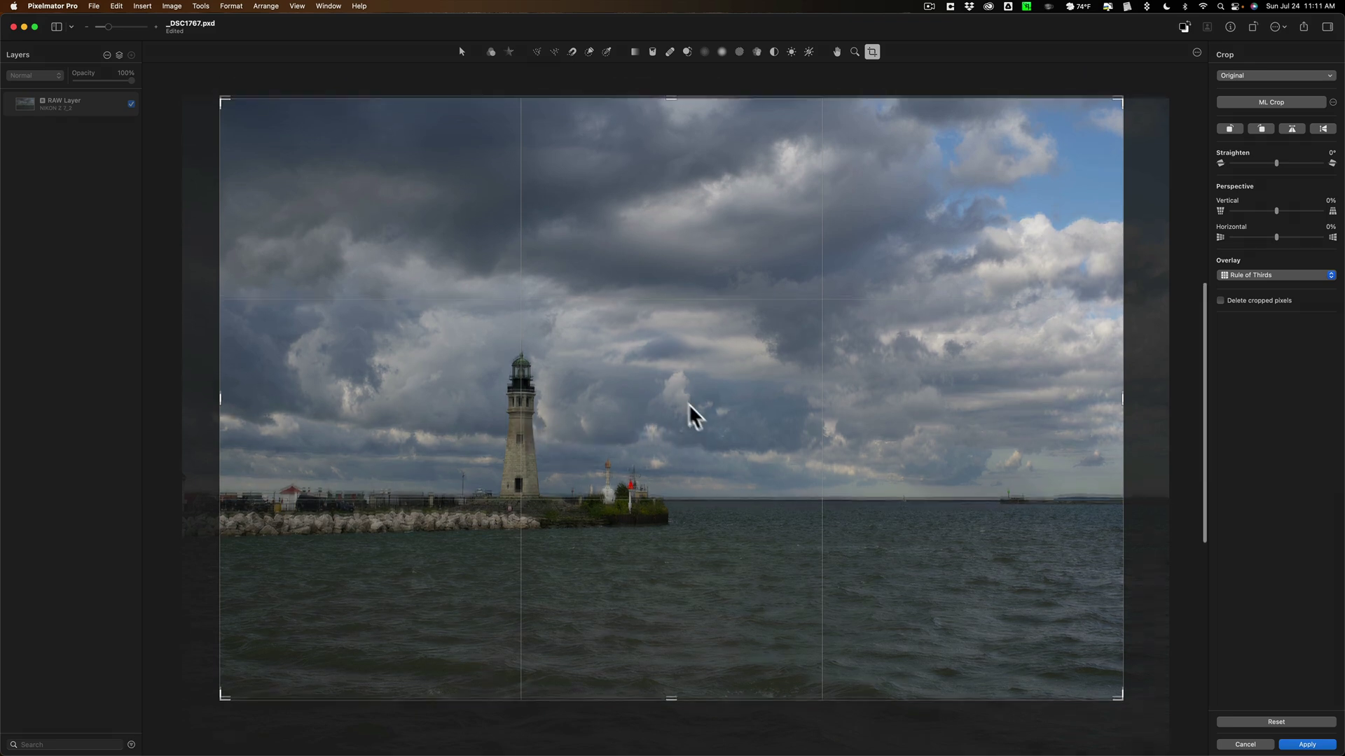
pyautogui.click(1309, 745)
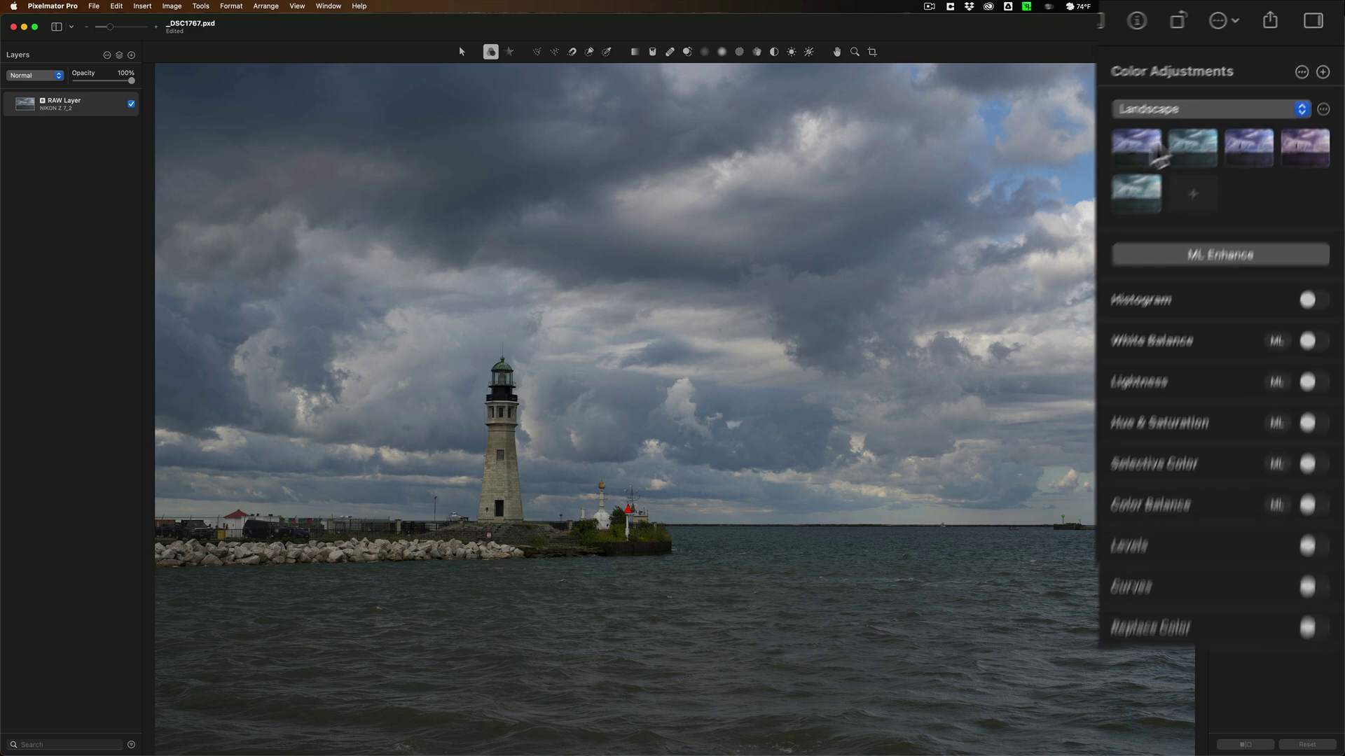
pyautogui.click(1261, 76)
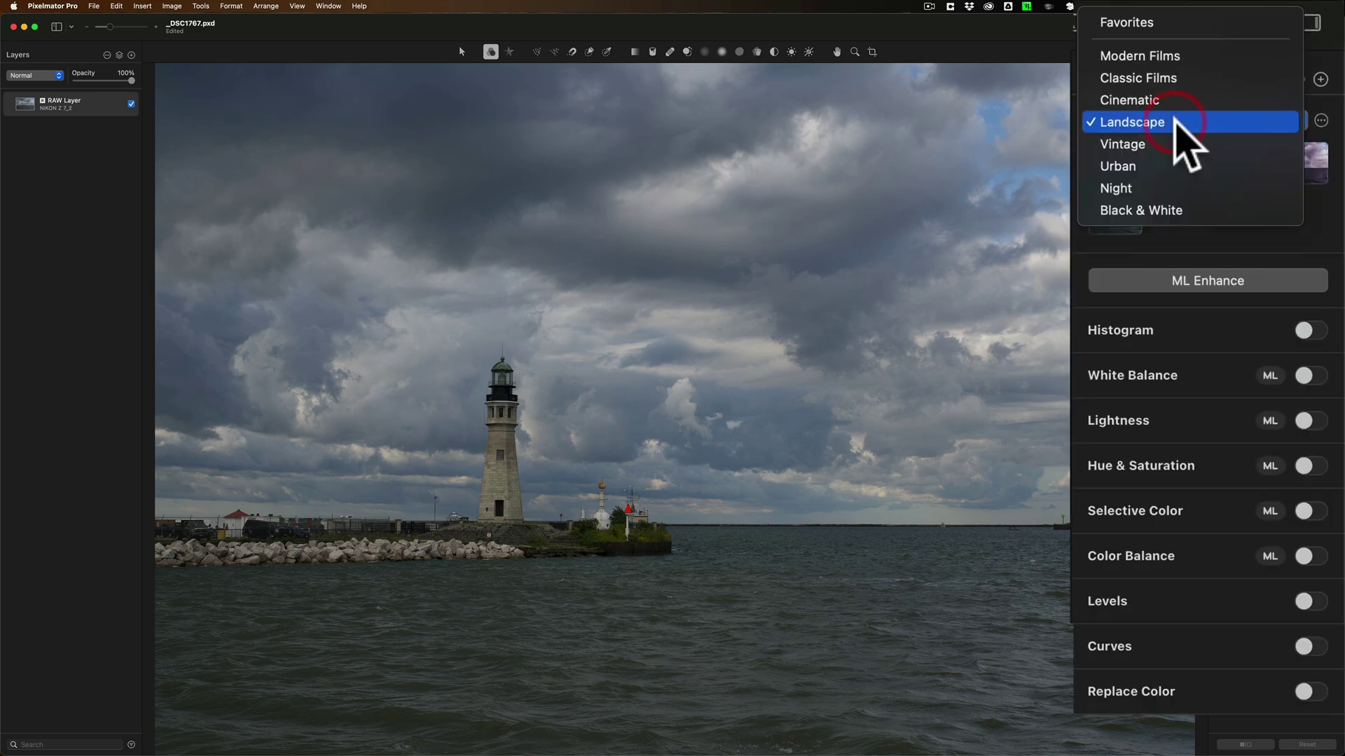
pyautogui.click(1160, 56)
pyautogui.click(1170, 133)
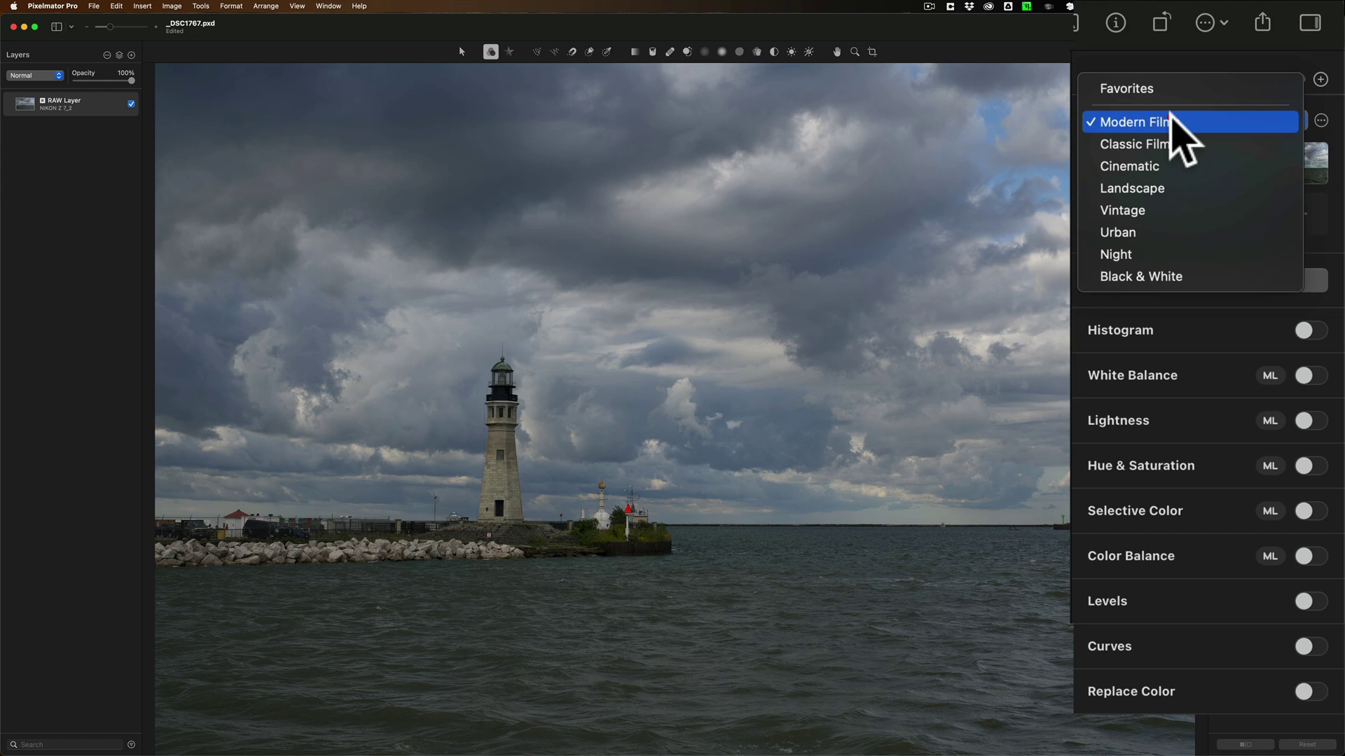
pyautogui.click(1173, 188)
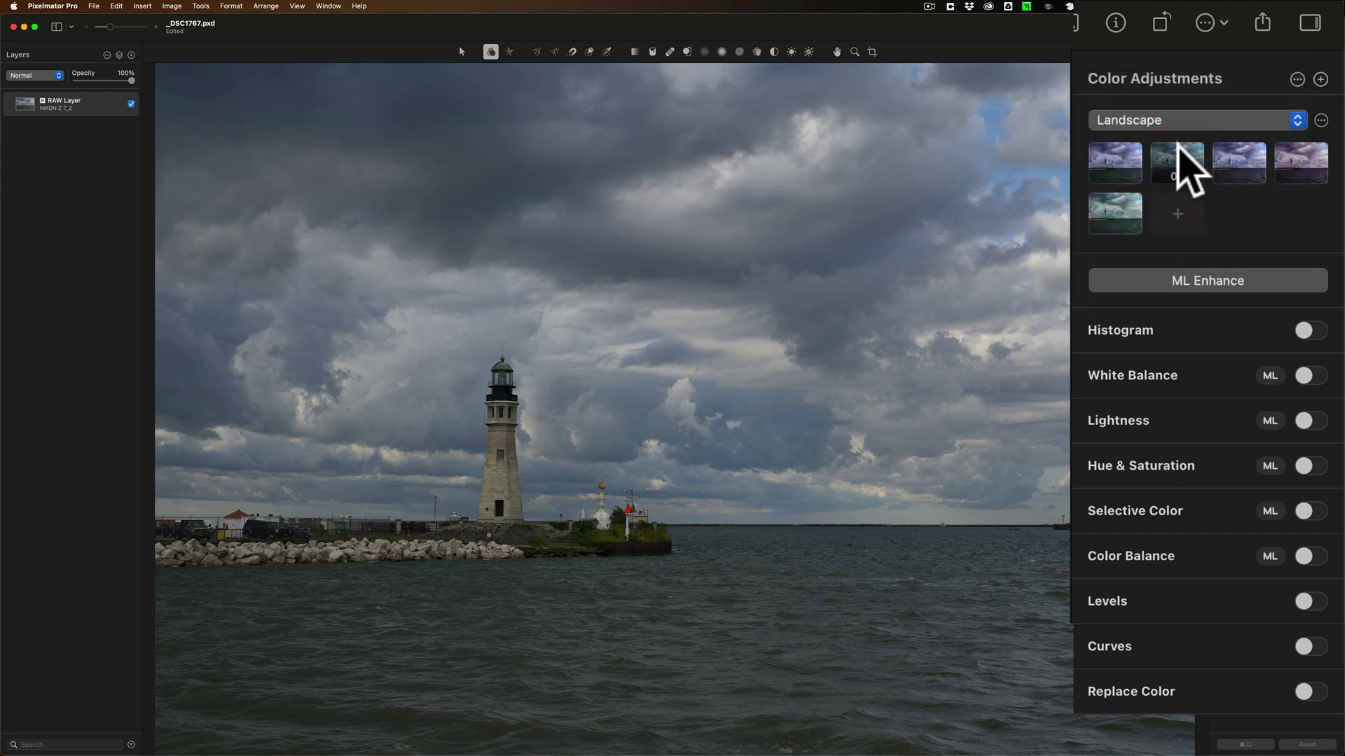
pyautogui.click(1322, 121)
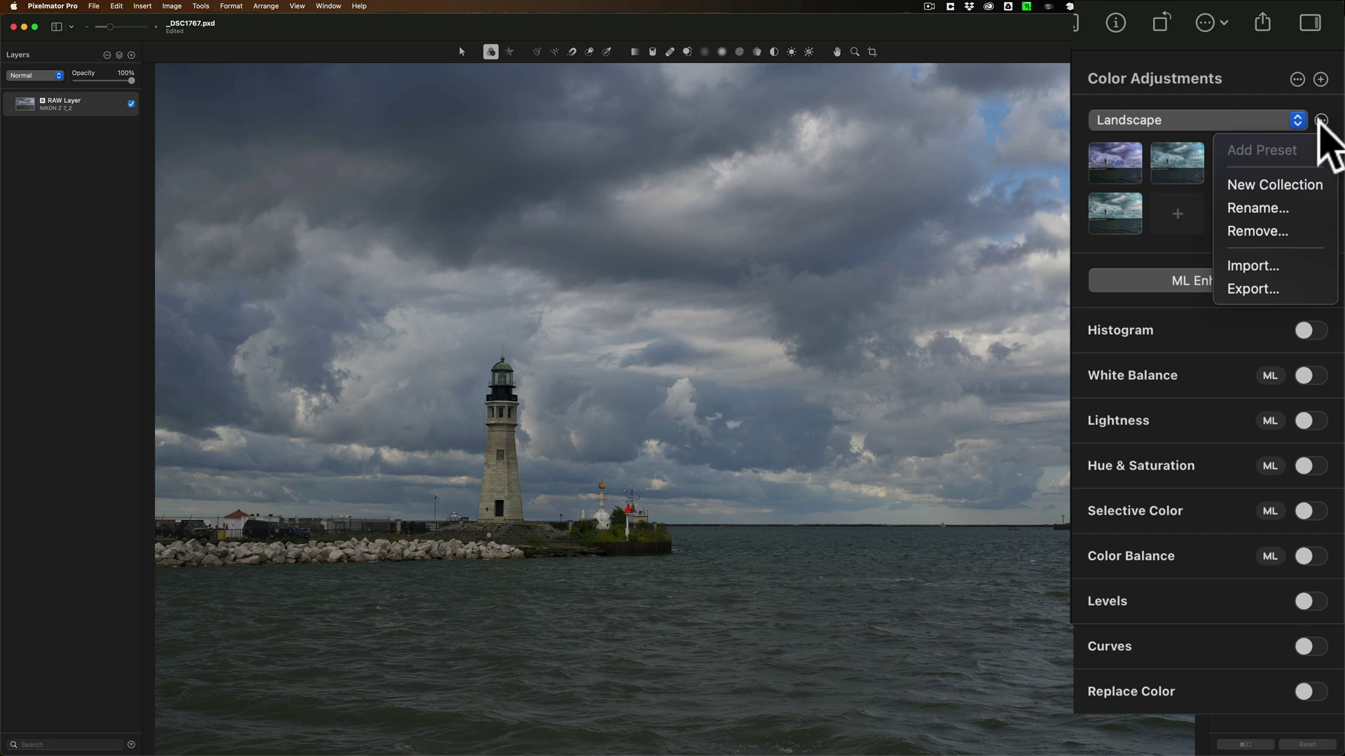
pyautogui.click(1321, 120)
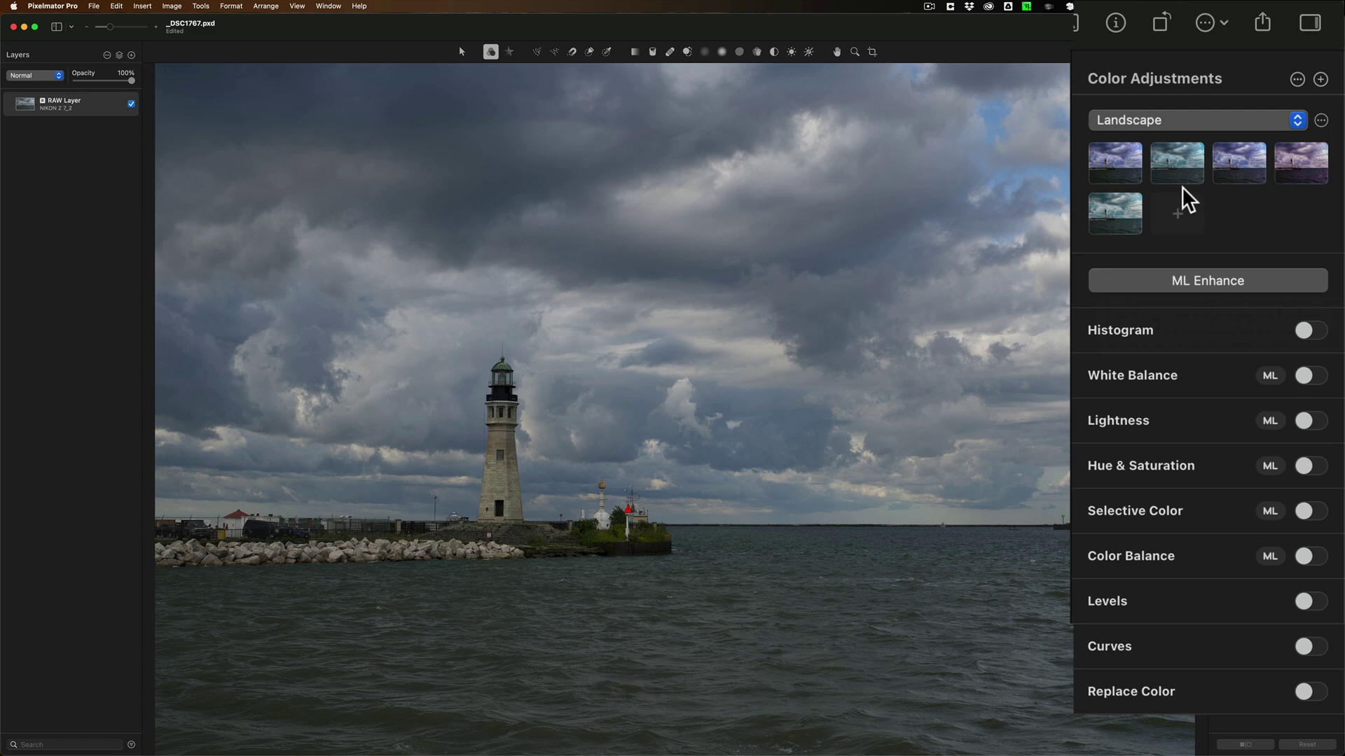
# - Preview the histogram, try ML White Balance then reset and disable it, and enable Lightness
pyautogui.click(1314, 332)
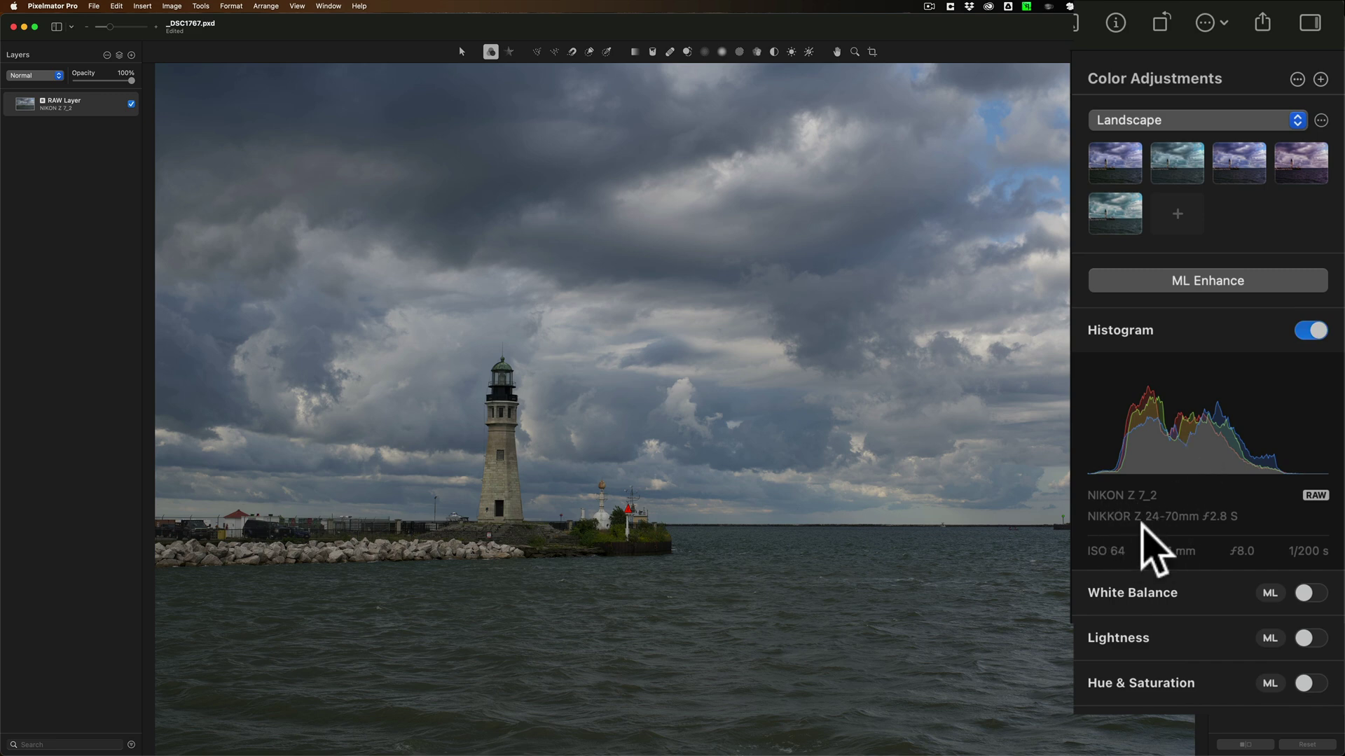
pyautogui.click(1297, 327)
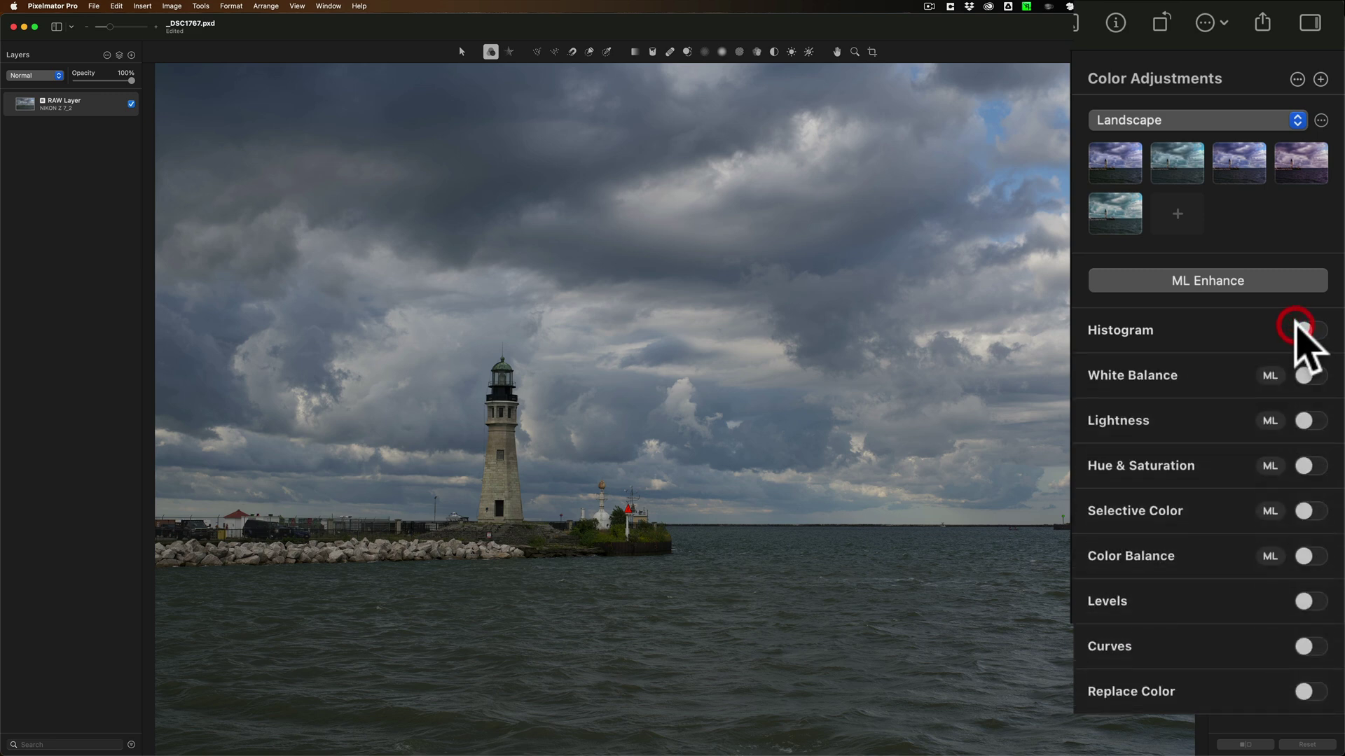
pyautogui.click(1321, 375)
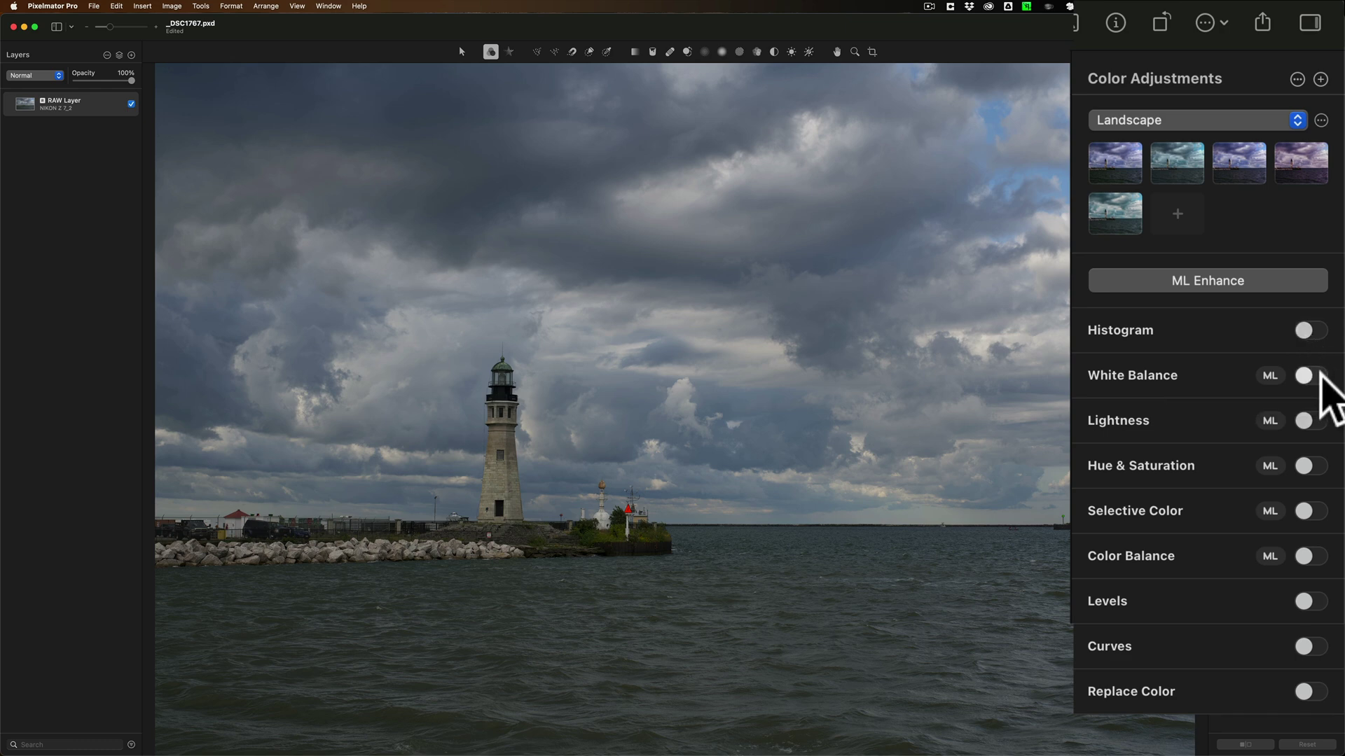
pyautogui.click(1269, 376)
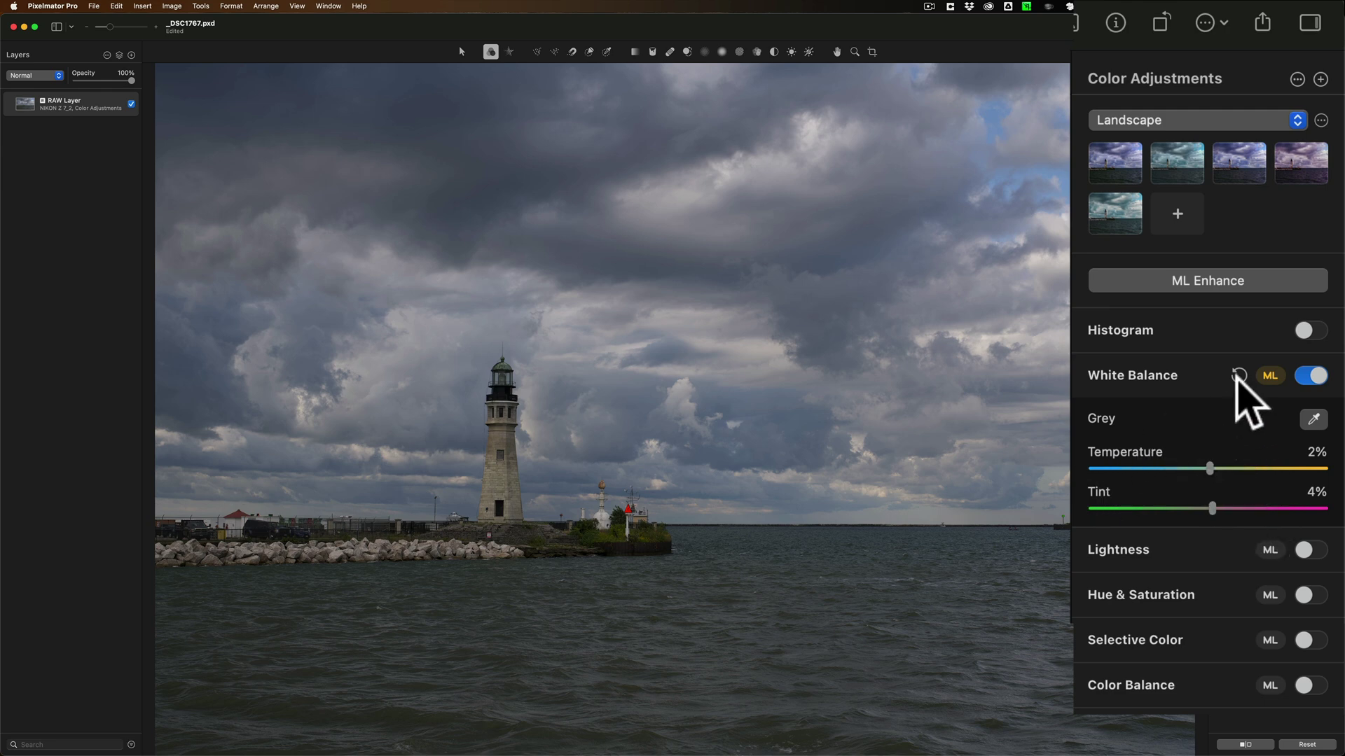
pyautogui.click(1238, 377)
pyautogui.click(1304, 377)
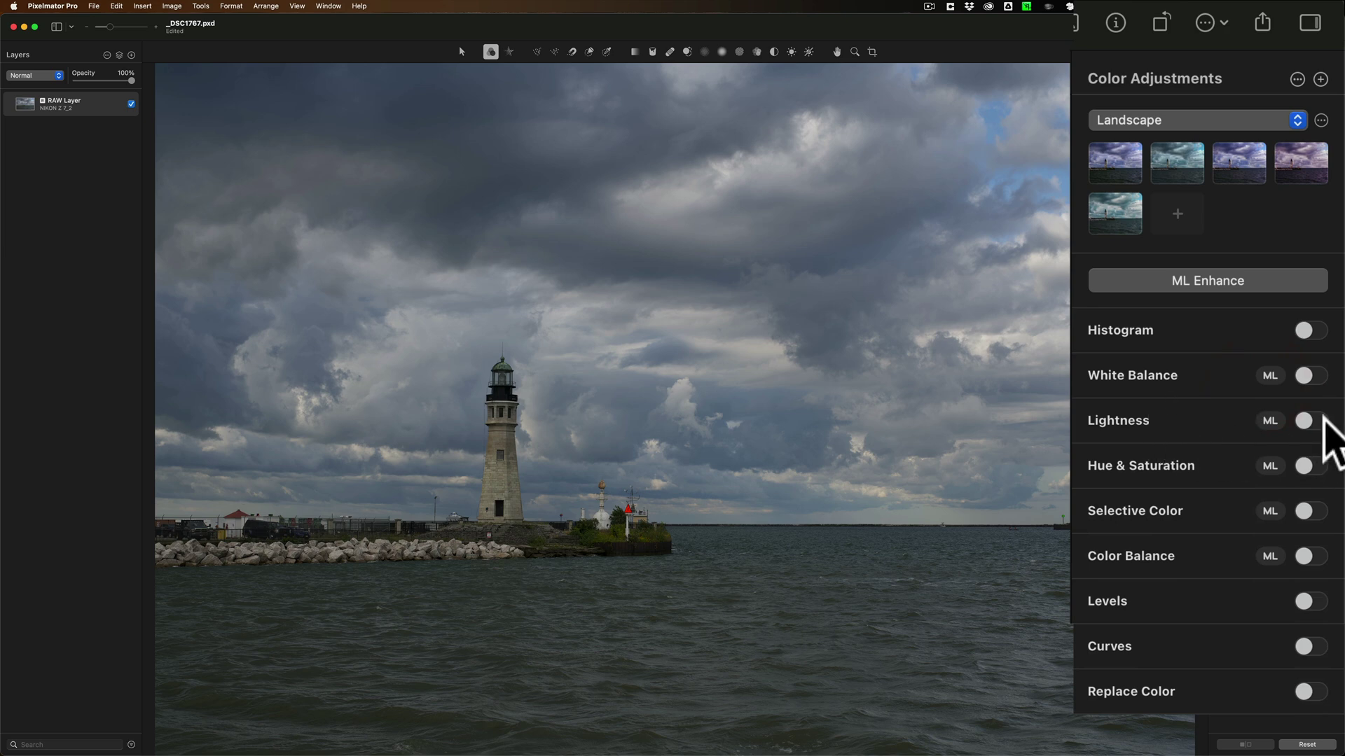
pyautogui.click(1318, 425)
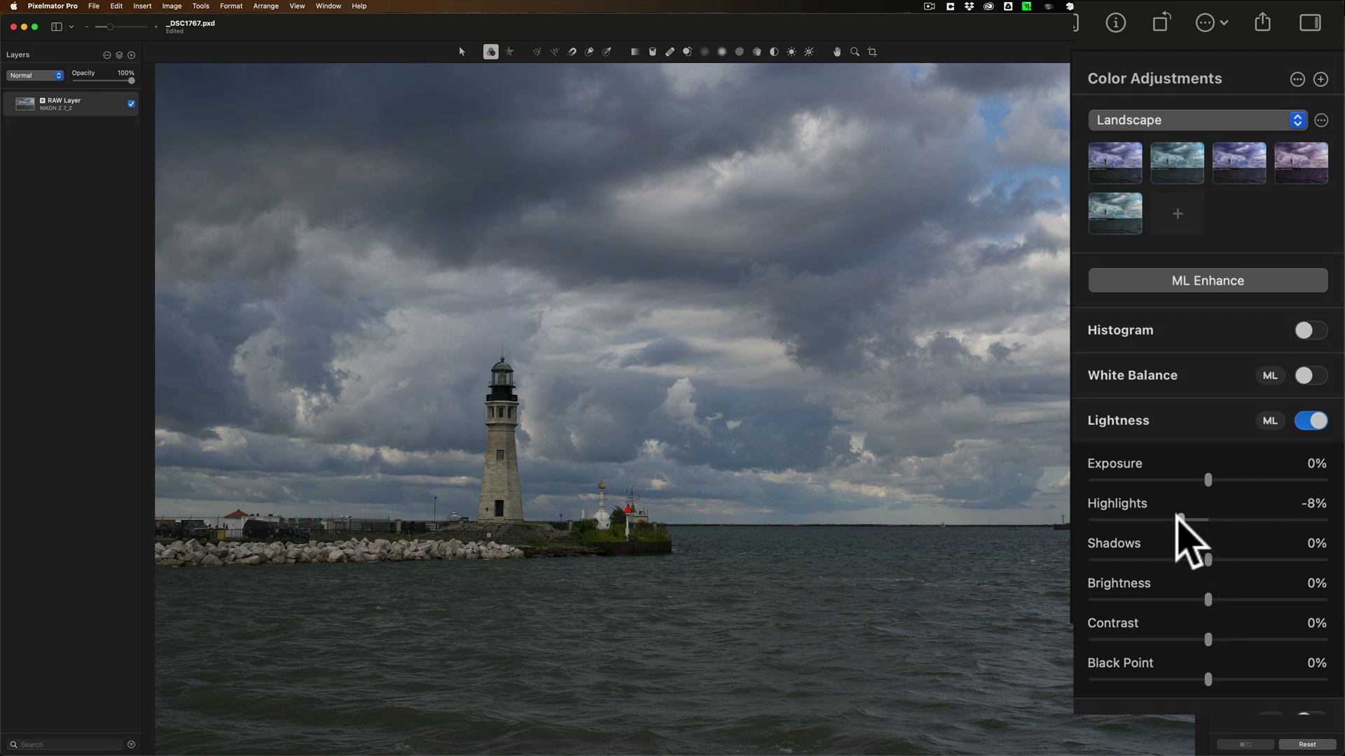
# - Lift Shadows to 18% and, after testing brightness and exposure, set Brightness to 14%
pyautogui.moveTo(1206, 559); pyautogui.dragTo(1250, 559)
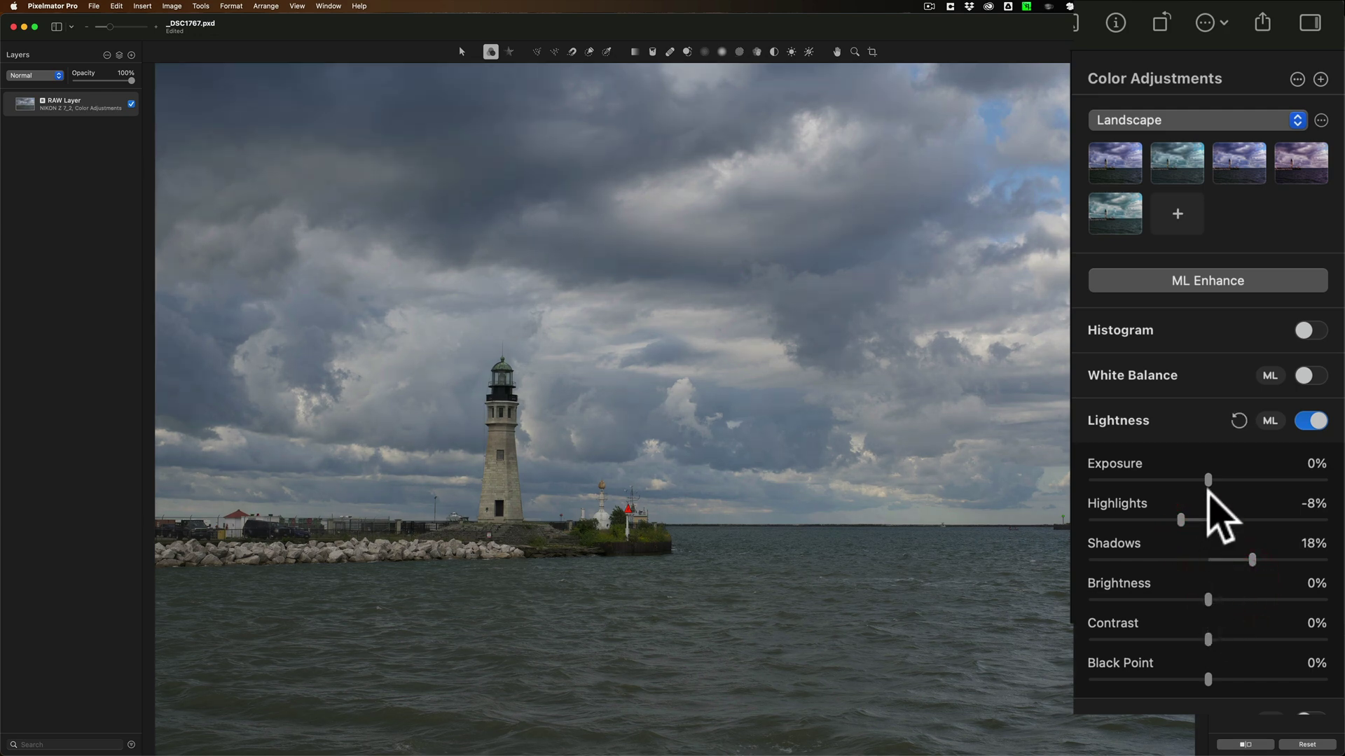
pyautogui.moveTo(1202, 599); pyautogui.dragTo(1330, 601)
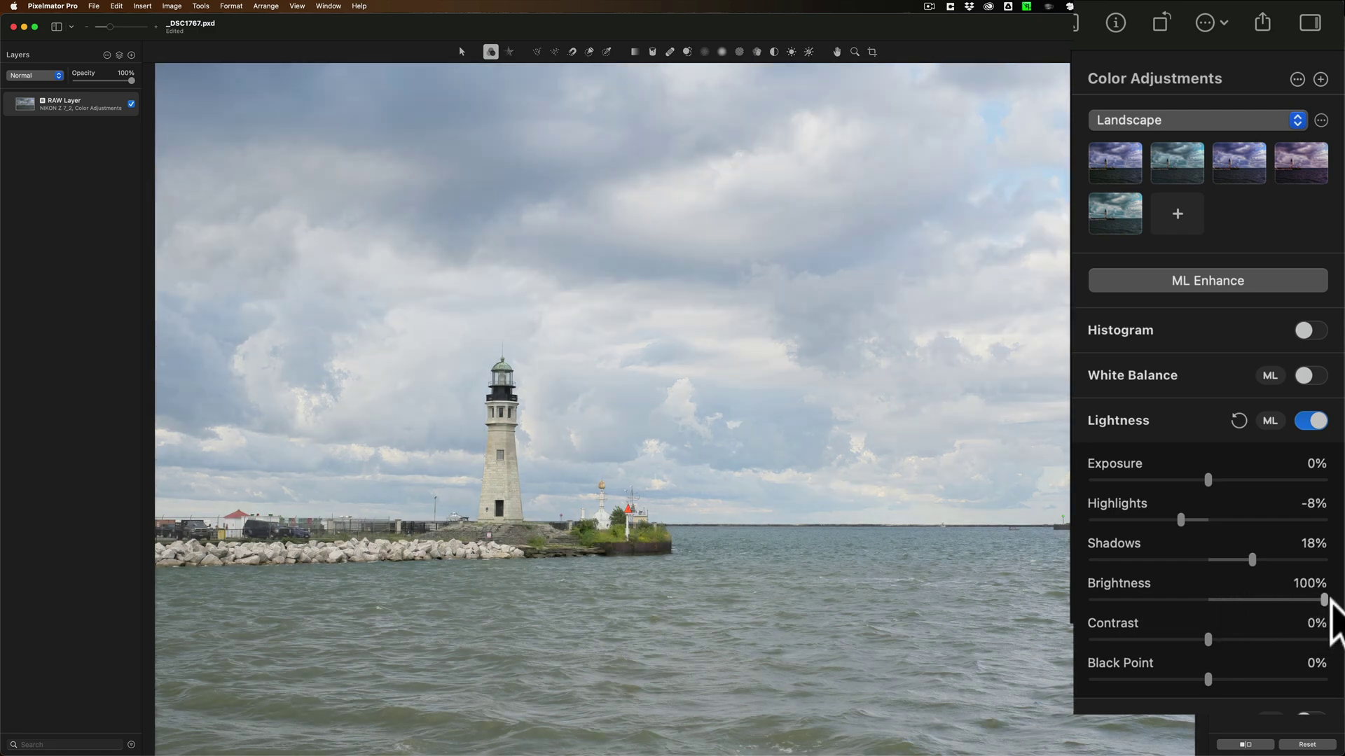
pyautogui.moveTo(1329, 601); pyautogui.dragTo(1211, 596)
pyautogui.moveTo(1211, 481)
pyautogui.mouseDown()
pyautogui.moveTo(1341, 483)
pyautogui.moveTo(1074, 484)
pyautogui.moveTo(1210, 483)
pyautogui.mouseUp()
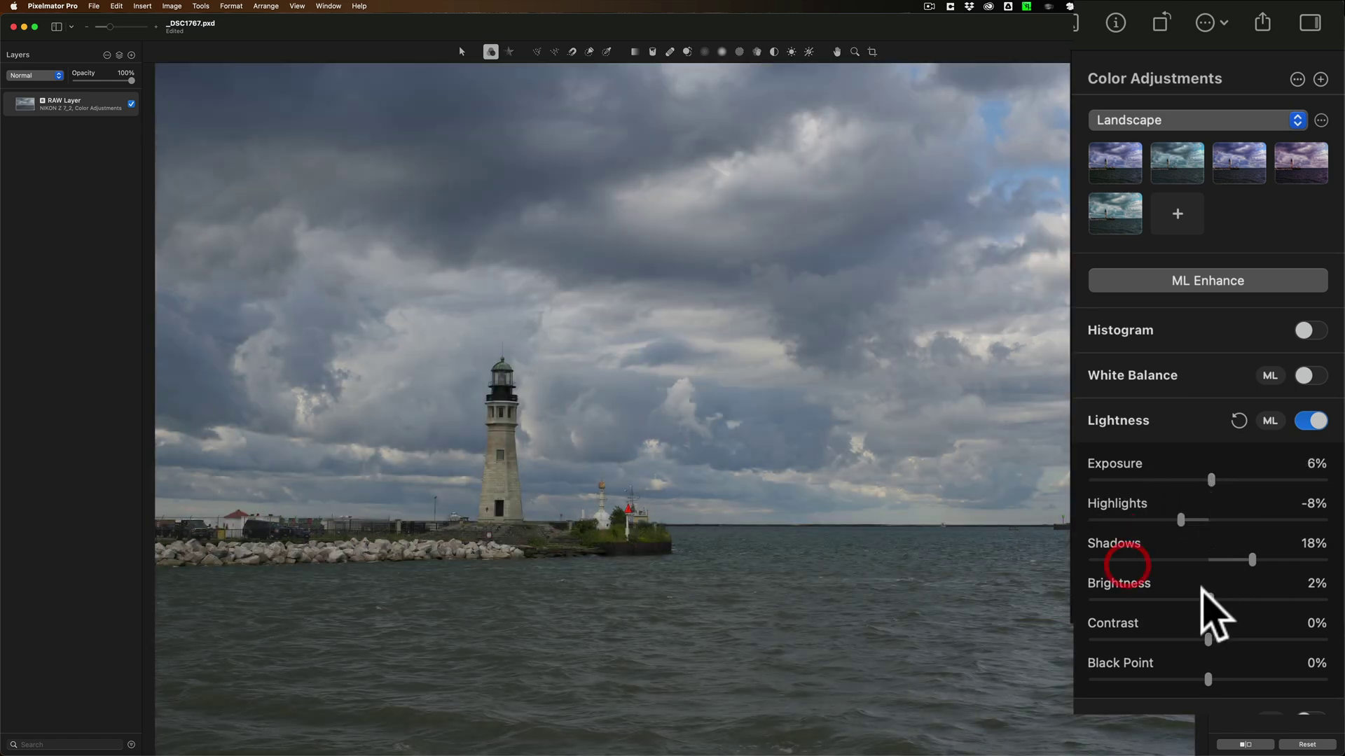
pyautogui.moveTo(1209, 603); pyautogui.dragTo(1091, 601)
pyautogui.moveTo(1233, 601)
pyautogui.mouseDown()
pyautogui.moveTo(1192, 600)
pyautogui.moveTo(1206, 600)
pyautogui.mouseUp()
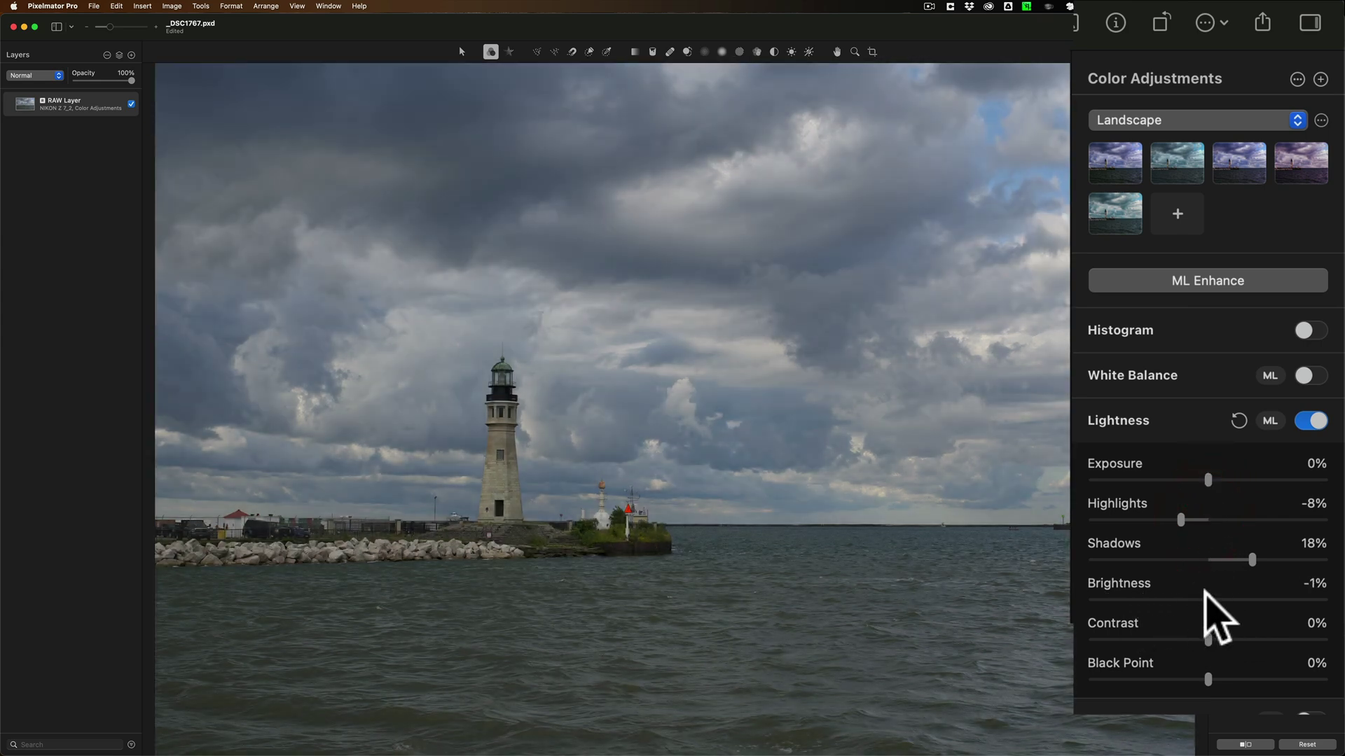
pyautogui.moveTo(1204, 592); pyautogui.dragTo(1224, 654)
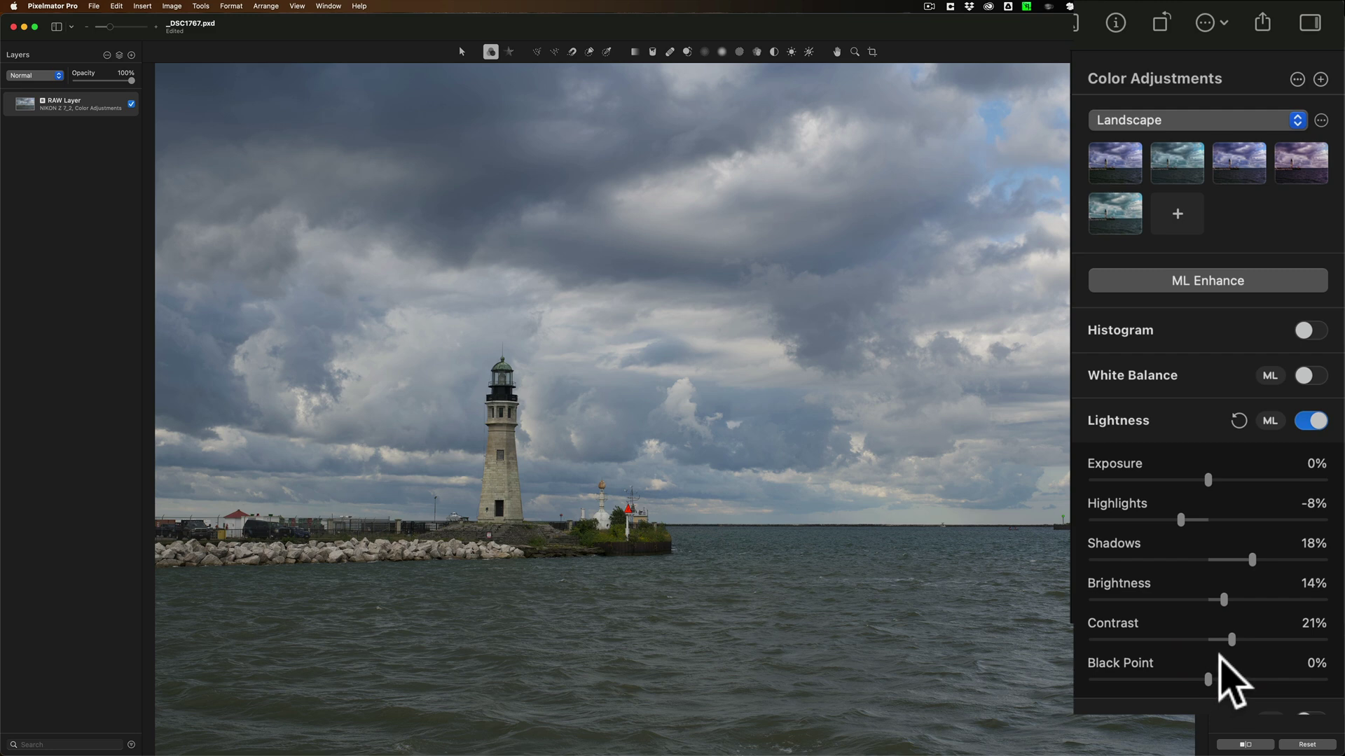
# - Set Lightness Contrast to 12% and Black Point to 11%
pyautogui.click(1218, 630)
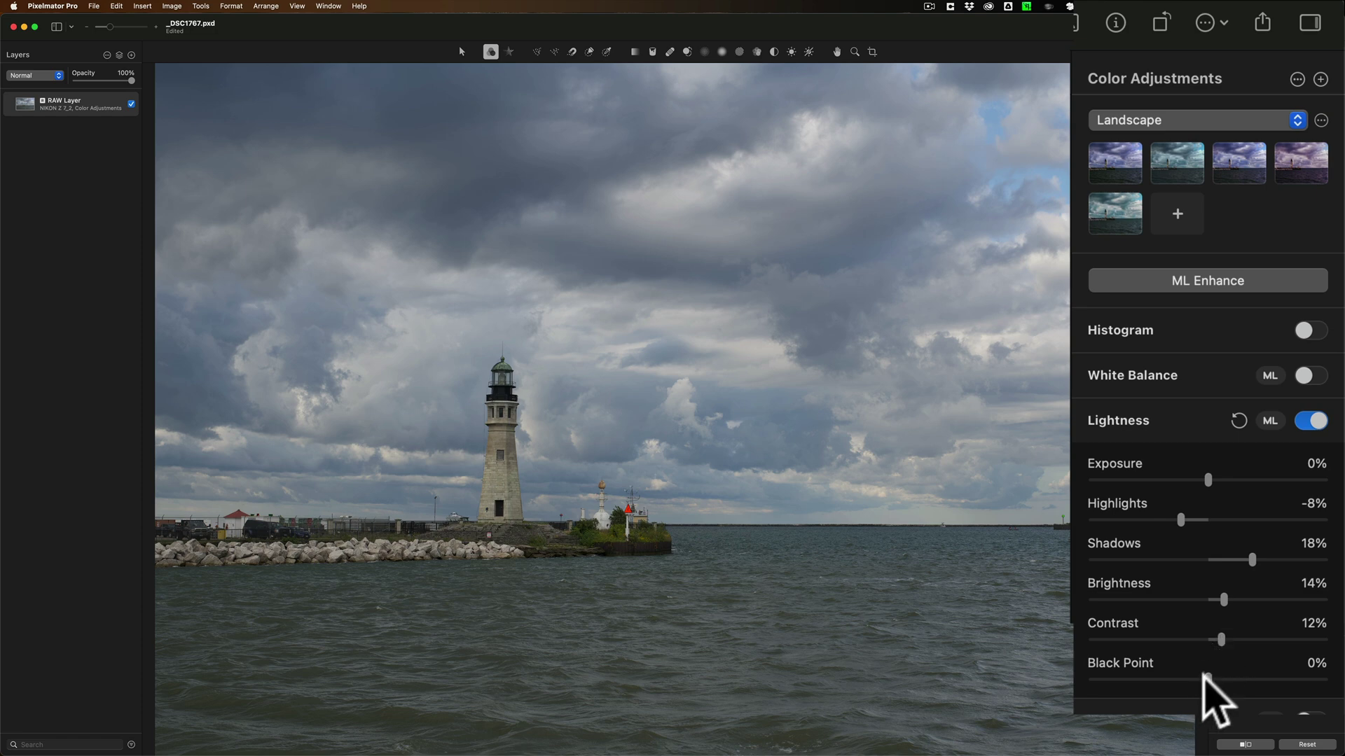
pyautogui.moveTo(1206, 672)
pyautogui.mouseDown()
pyautogui.moveTo(1138, 676)
pyautogui.moveTo(1218, 676)
pyautogui.mouseUp()
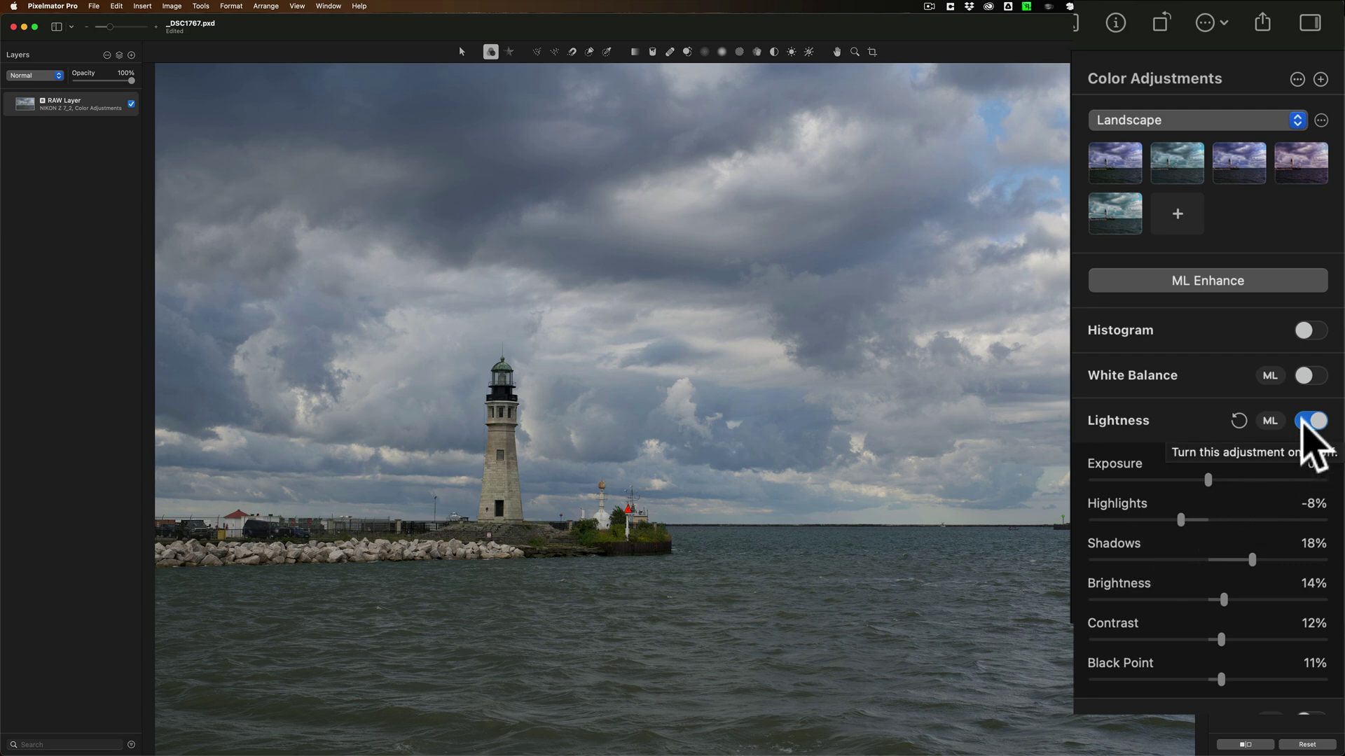
# - Compare Lightness off and on, enable Hue & Saturation with Vibrance 15%, and enable Selective Color
pyautogui.click(1304, 423)
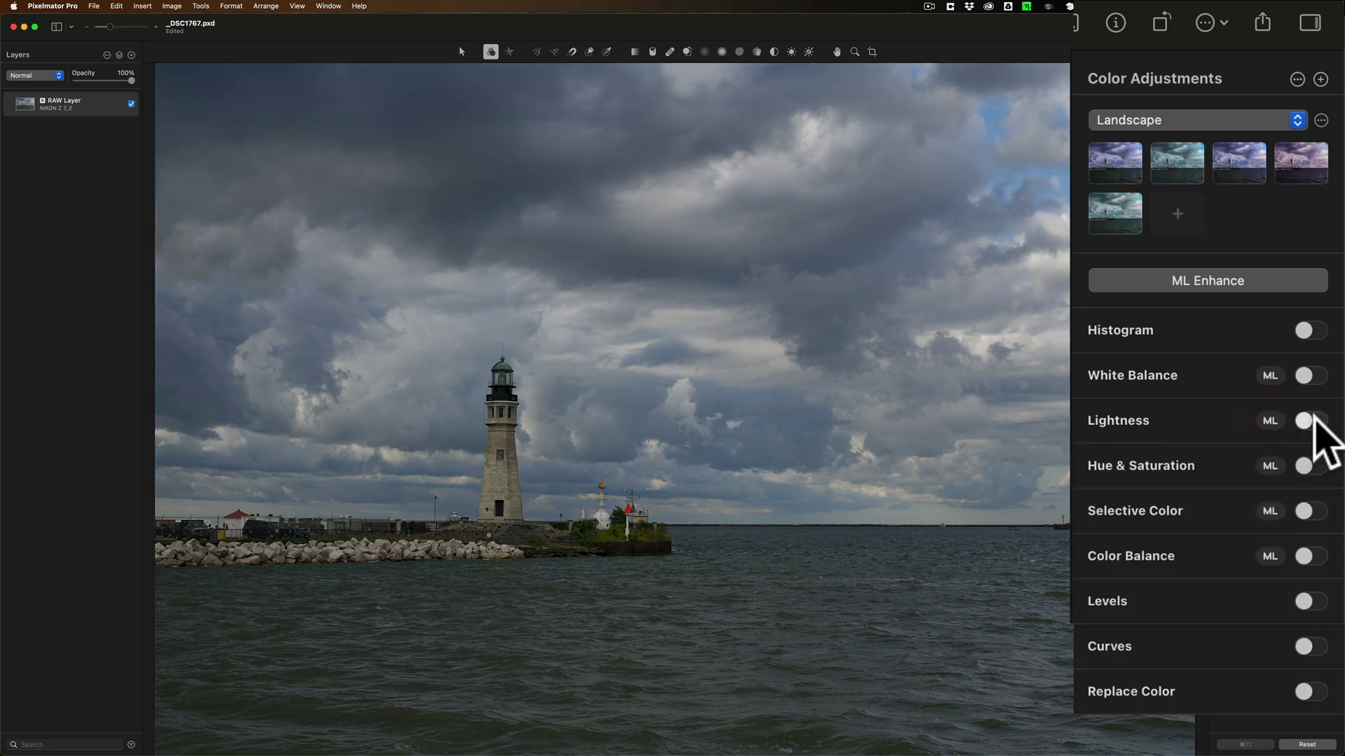
pyautogui.click(1310, 420)
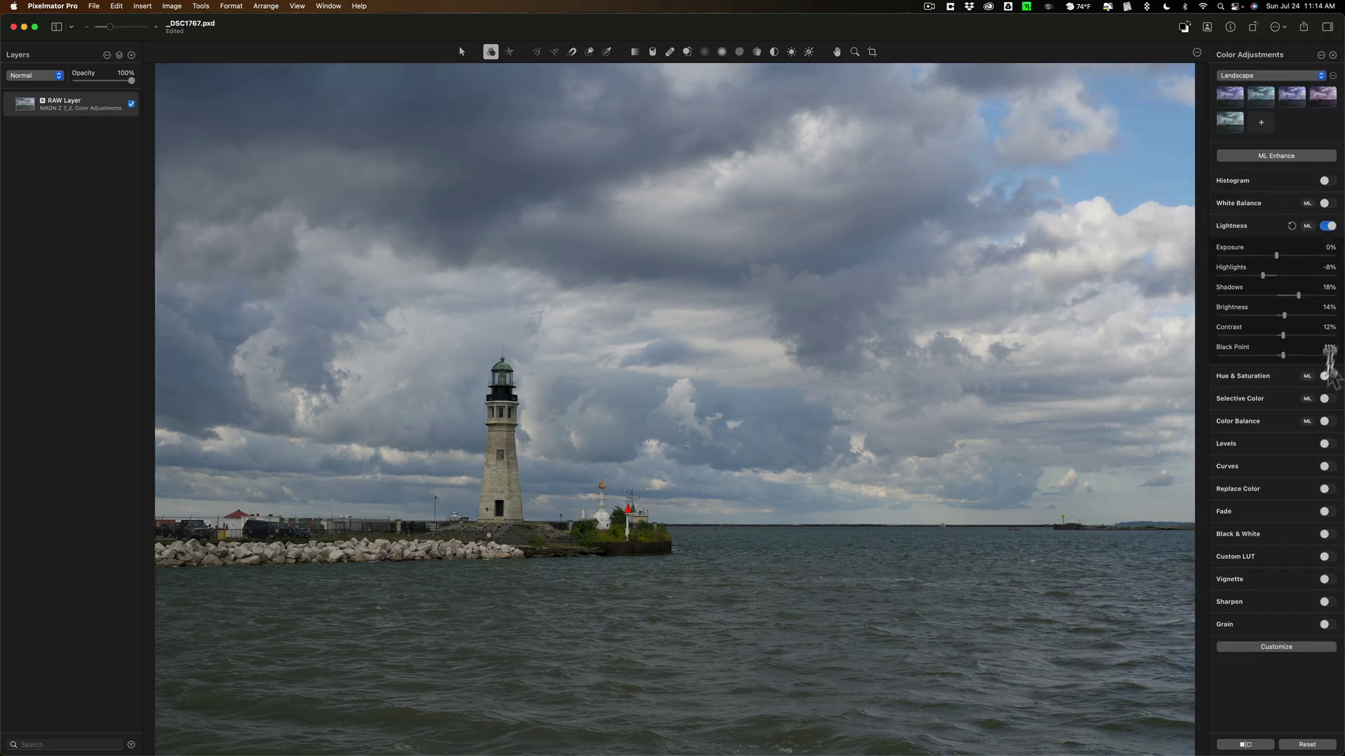
pyautogui.click(1325, 376)
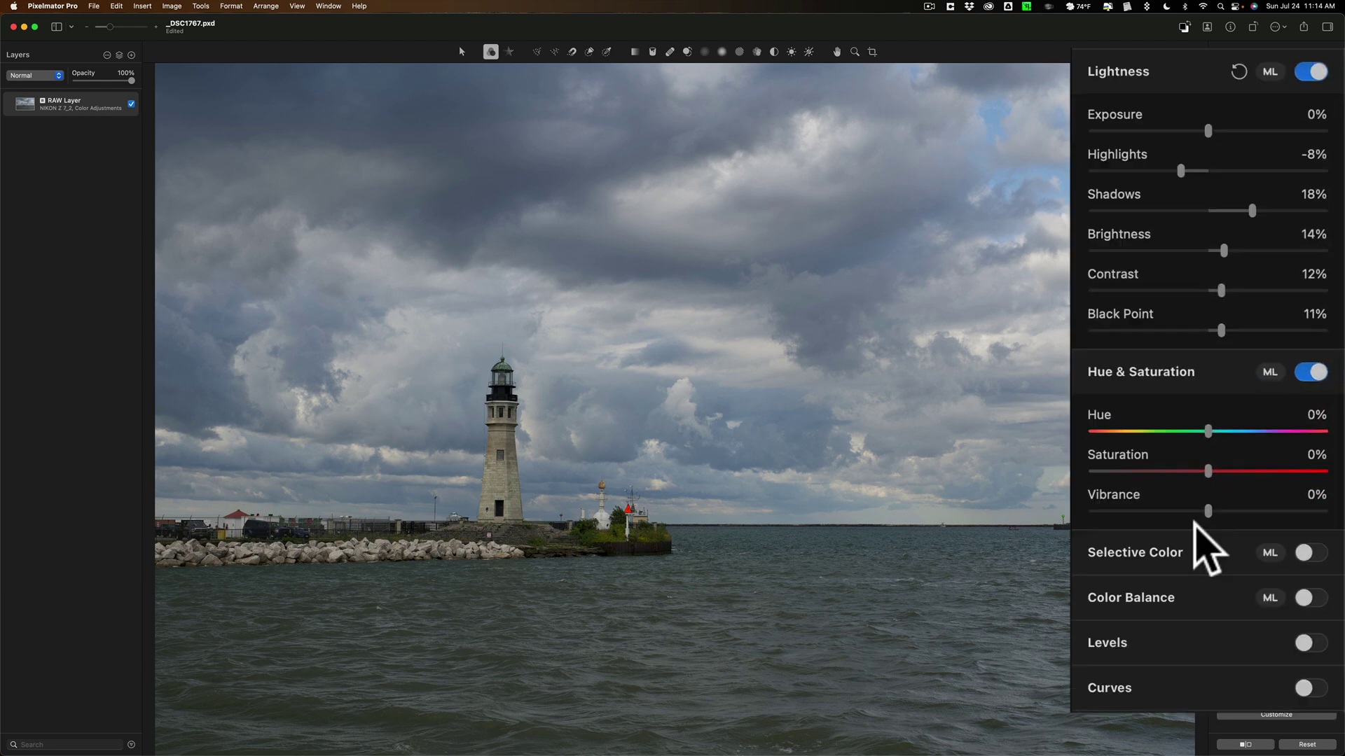
pyautogui.moveTo(1209, 503); pyautogui.dragTo(1223, 503)
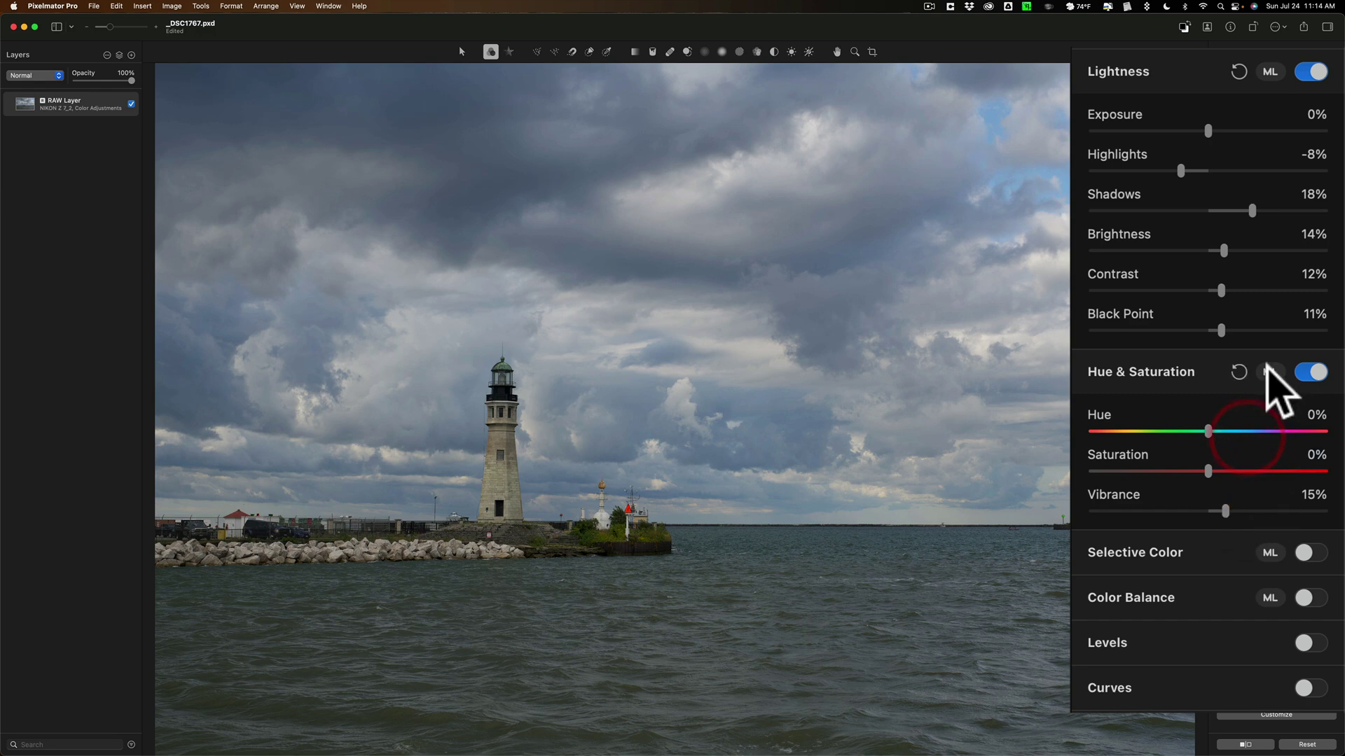
pyautogui.click(1307, 552)
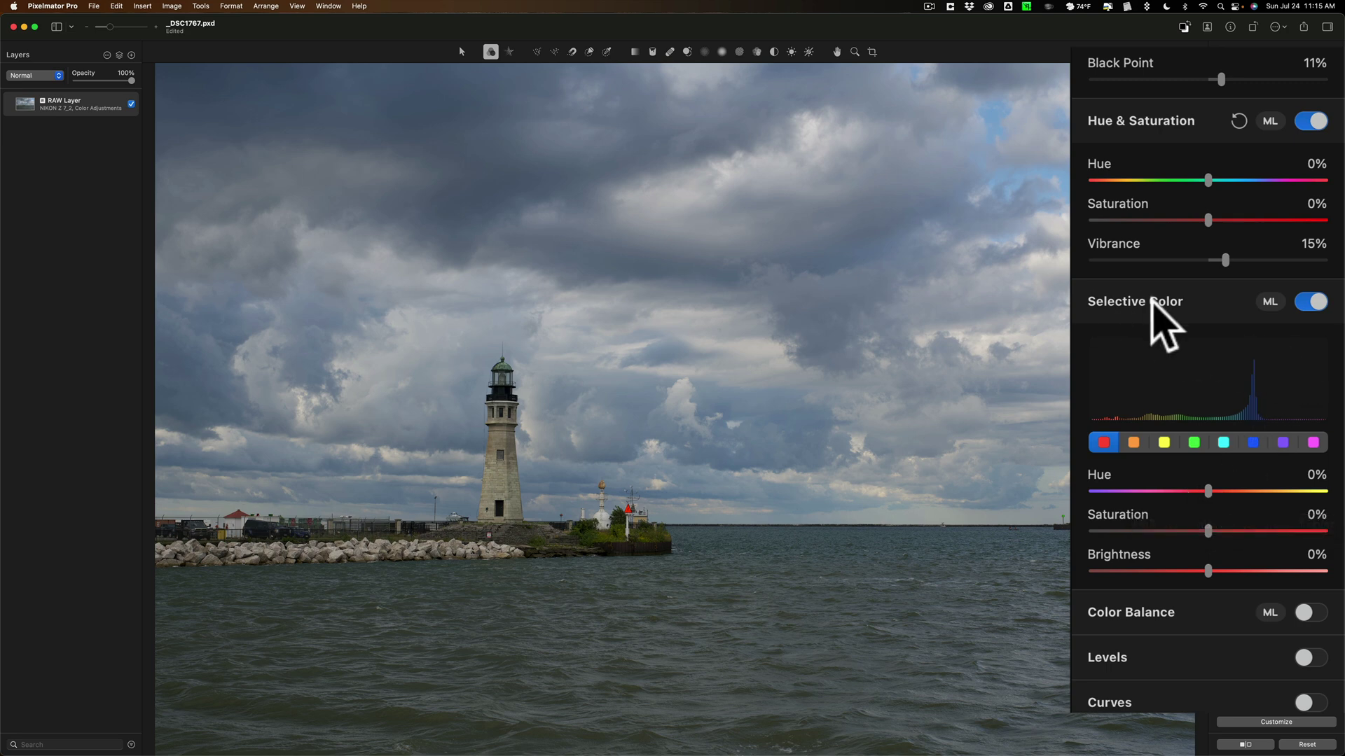
# - Turn off Selective Color, try Color Balance and turn it off, then enable Levels
pyautogui.click(1304, 301)
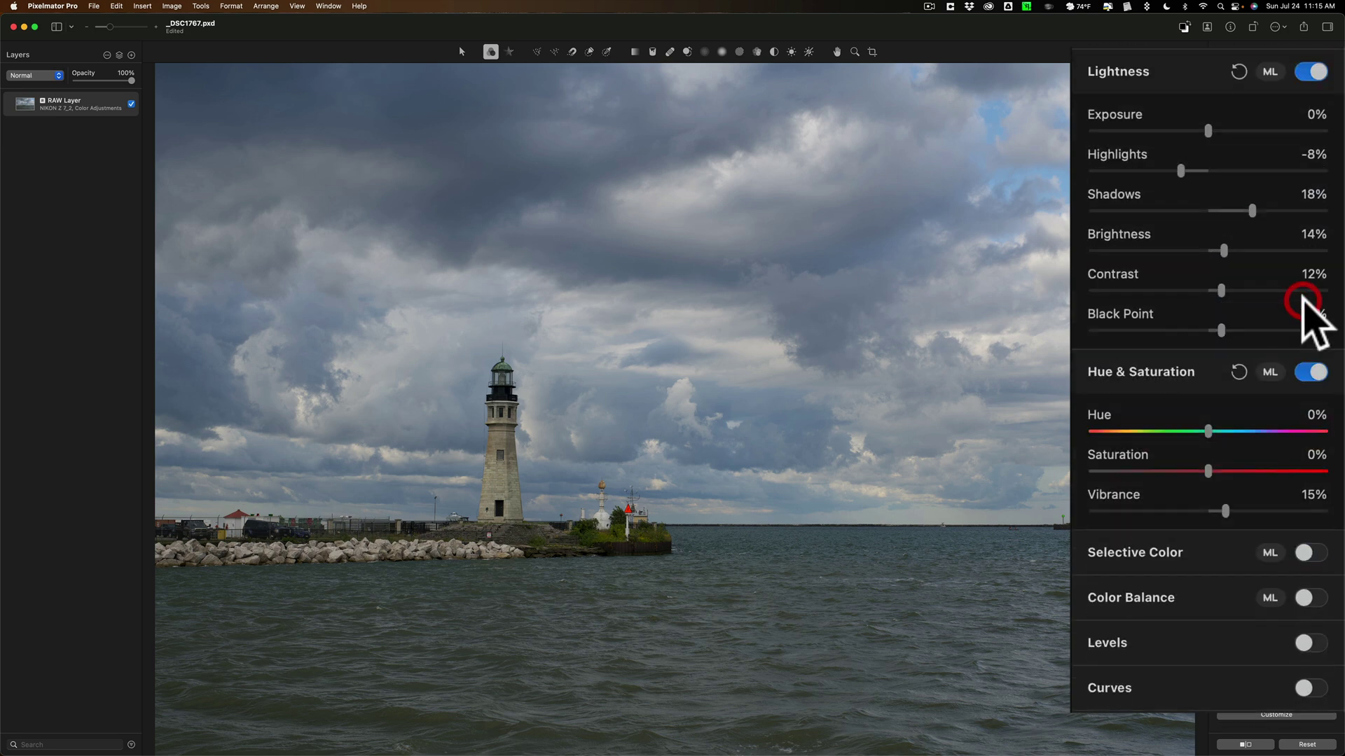
pyautogui.click(1311, 597)
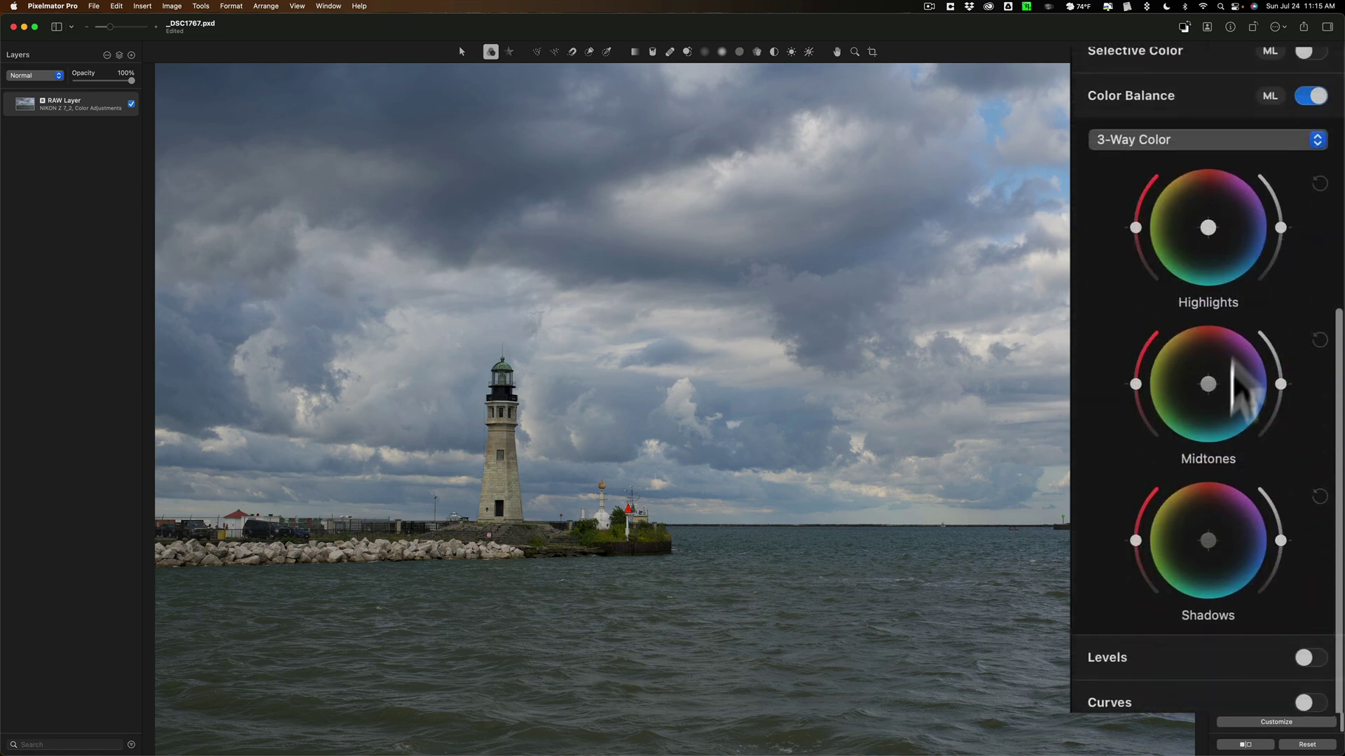
pyautogui.click(1309, 96)
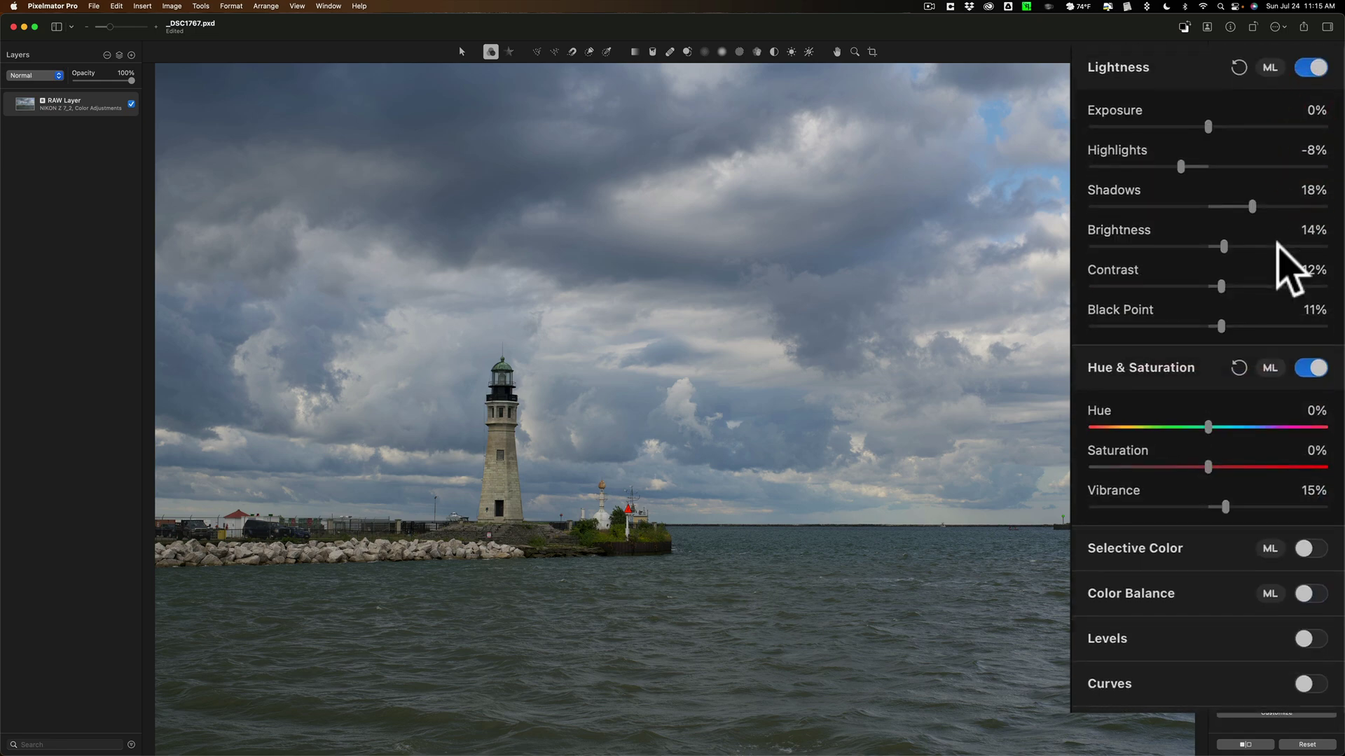
pyautogui.click(1311, 642)
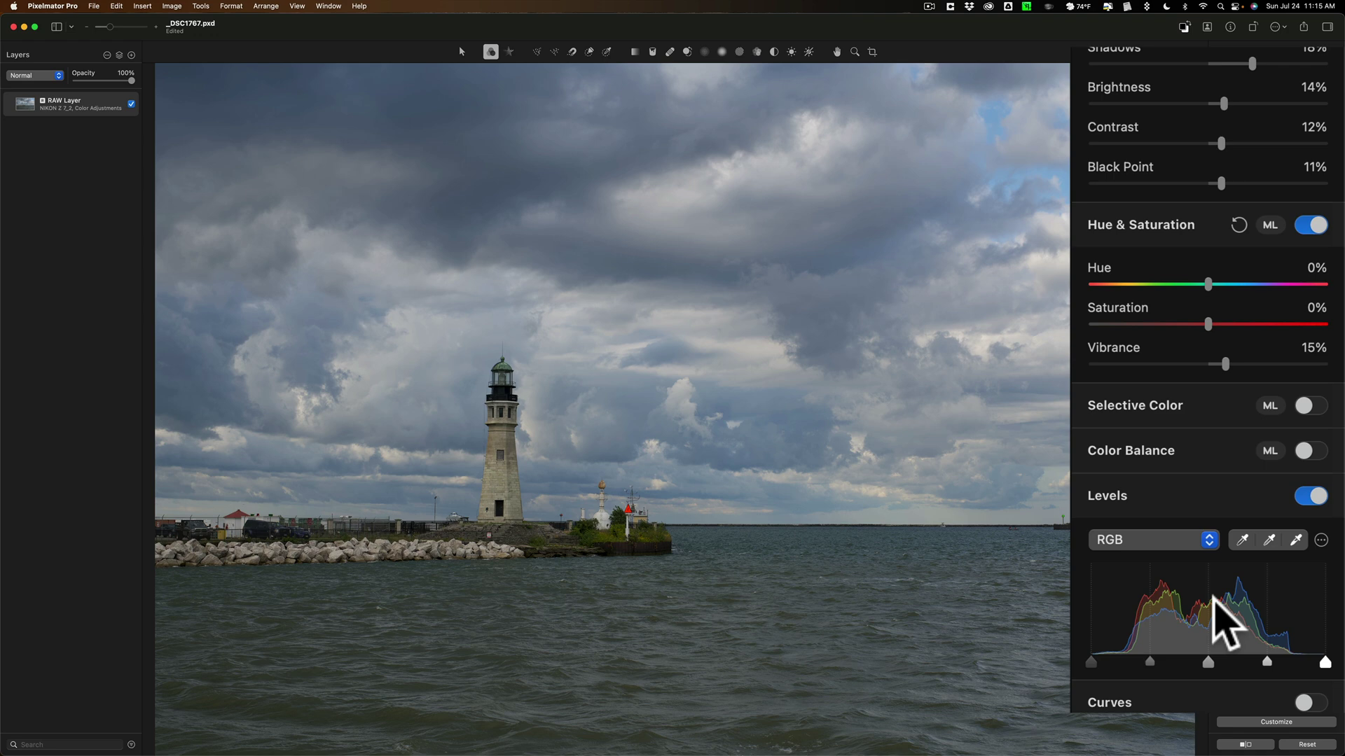
# - Pull the Levels white point in to 87% and raise the black point to 12%
pyautogui.scroll(1, 1148, 553)
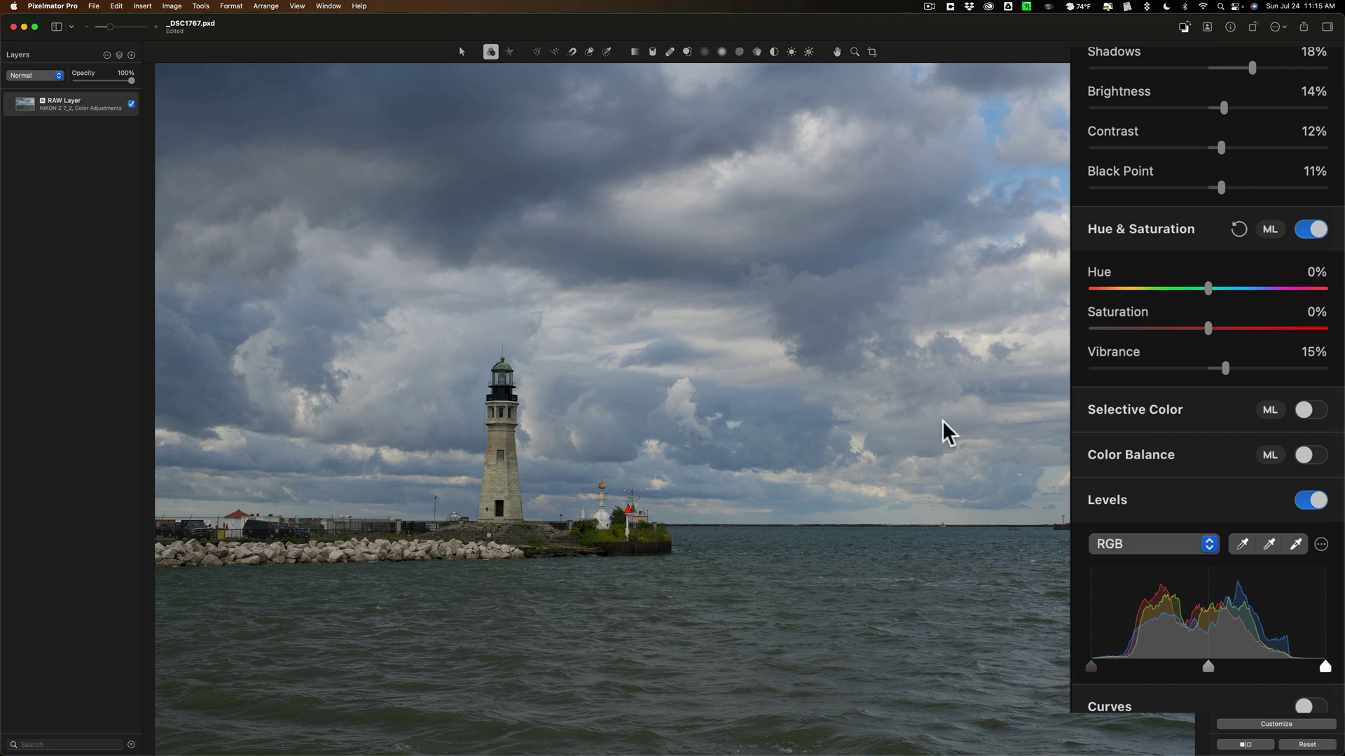
pyautogui.moveTo(1253, 619)
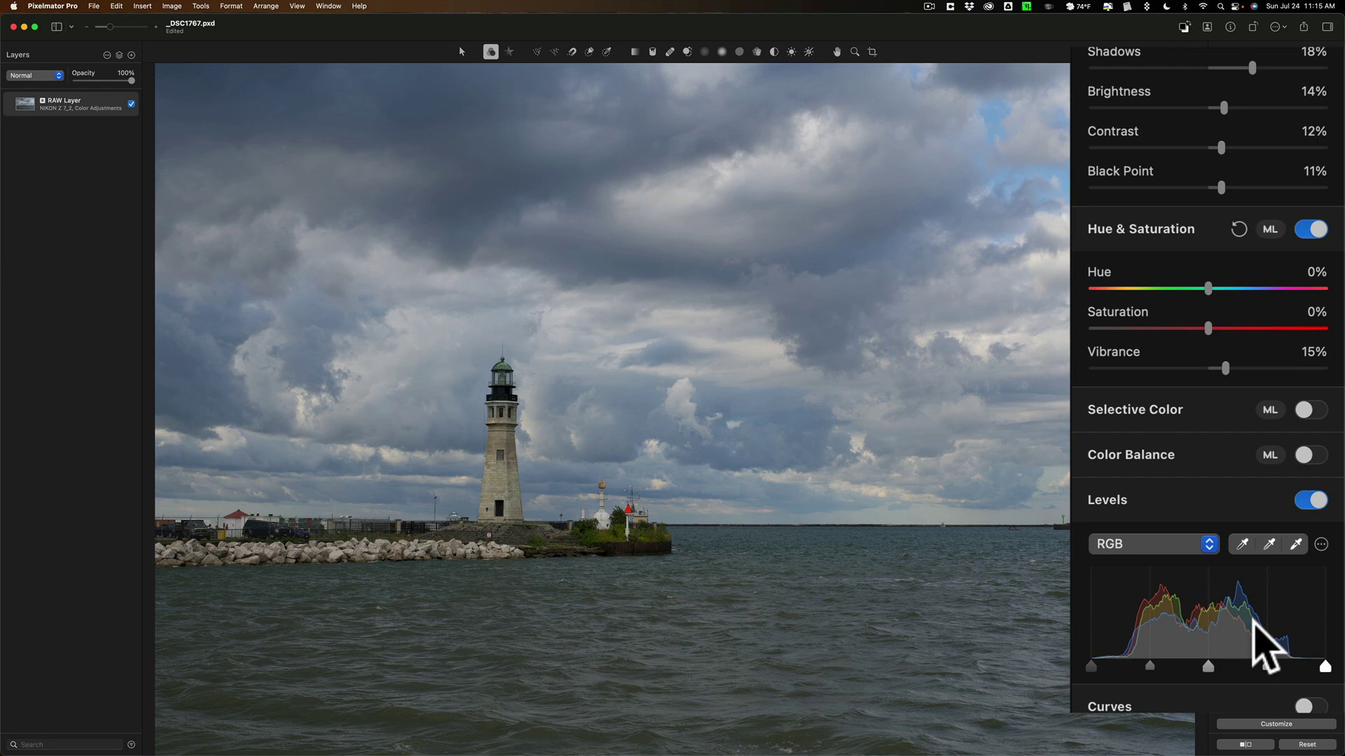
pyautogui.moveTo(1322, 662)
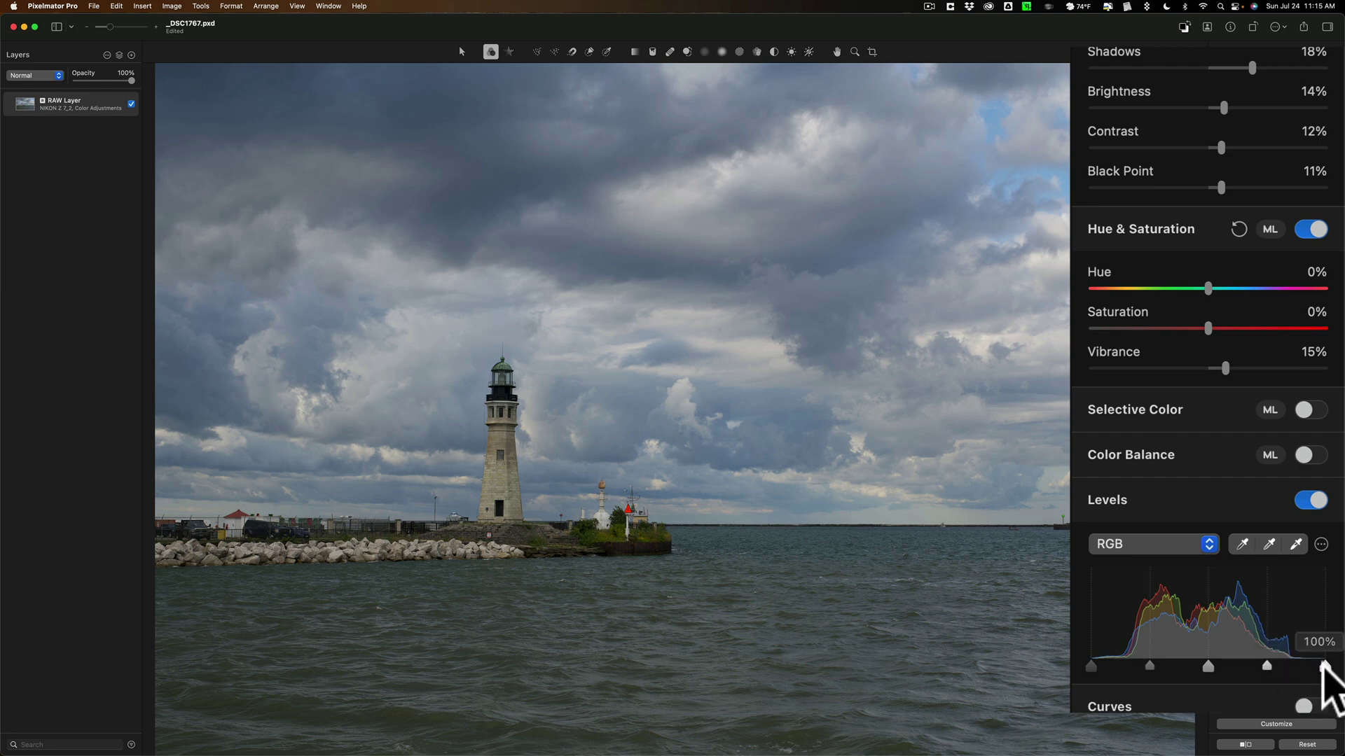
pyautogui.moveTo(1322, 665); pyautogui.dragTo(1301, 665)
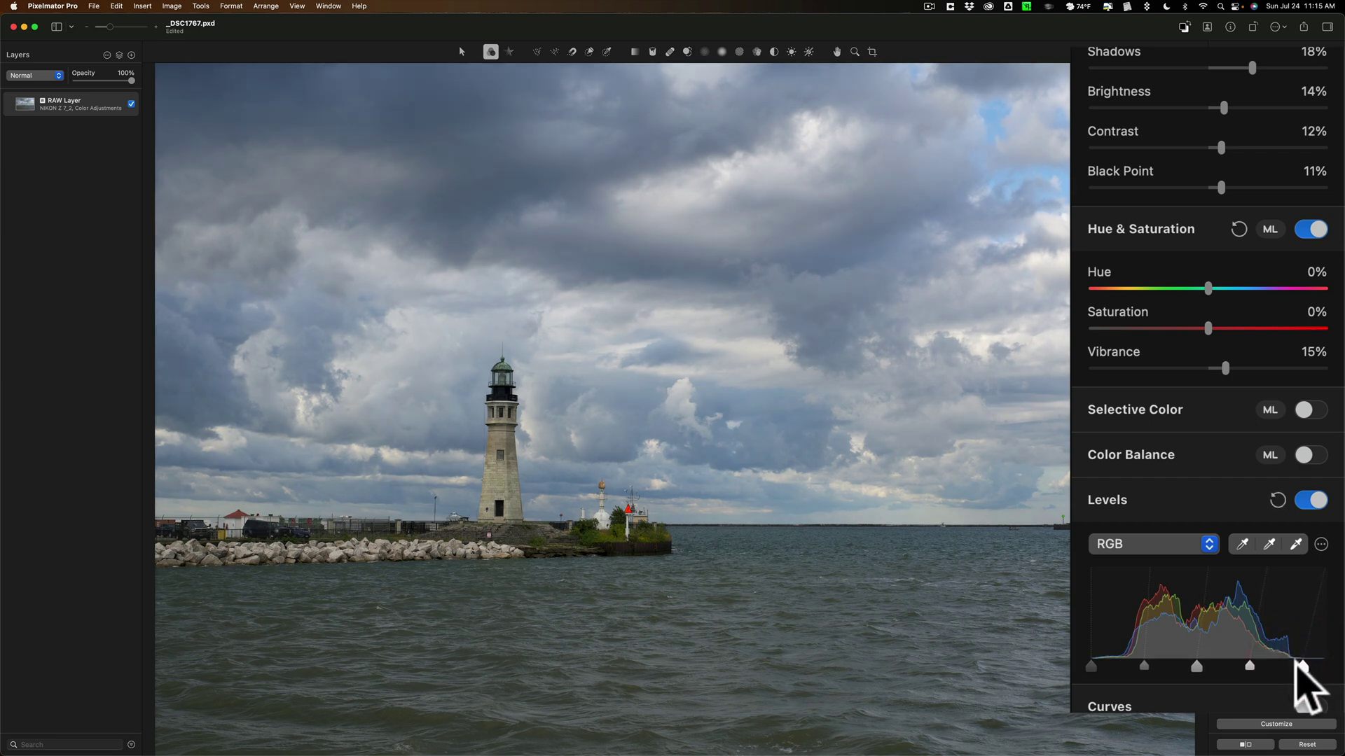
pyautogui.moveTo(1301, 664)
pyautogui.moveTo(1300, 666); pyautogui.dragTo(1292, 665)
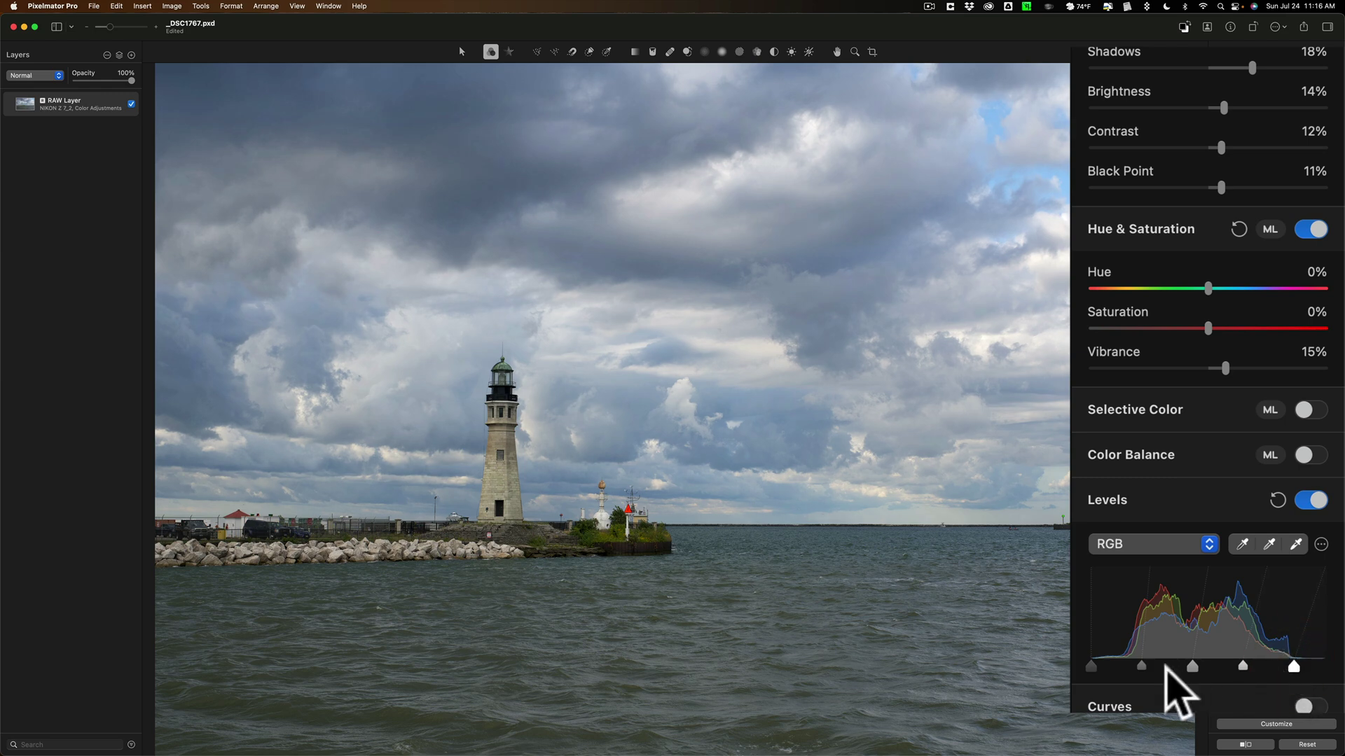
pyautogui.moveTo(1091, 664)
pyautogui.mouseDown()
pyautogui.moveTo(1122, 664)
pyautogui.moveTo(1101, 664)
pyautogui.mouseUp()
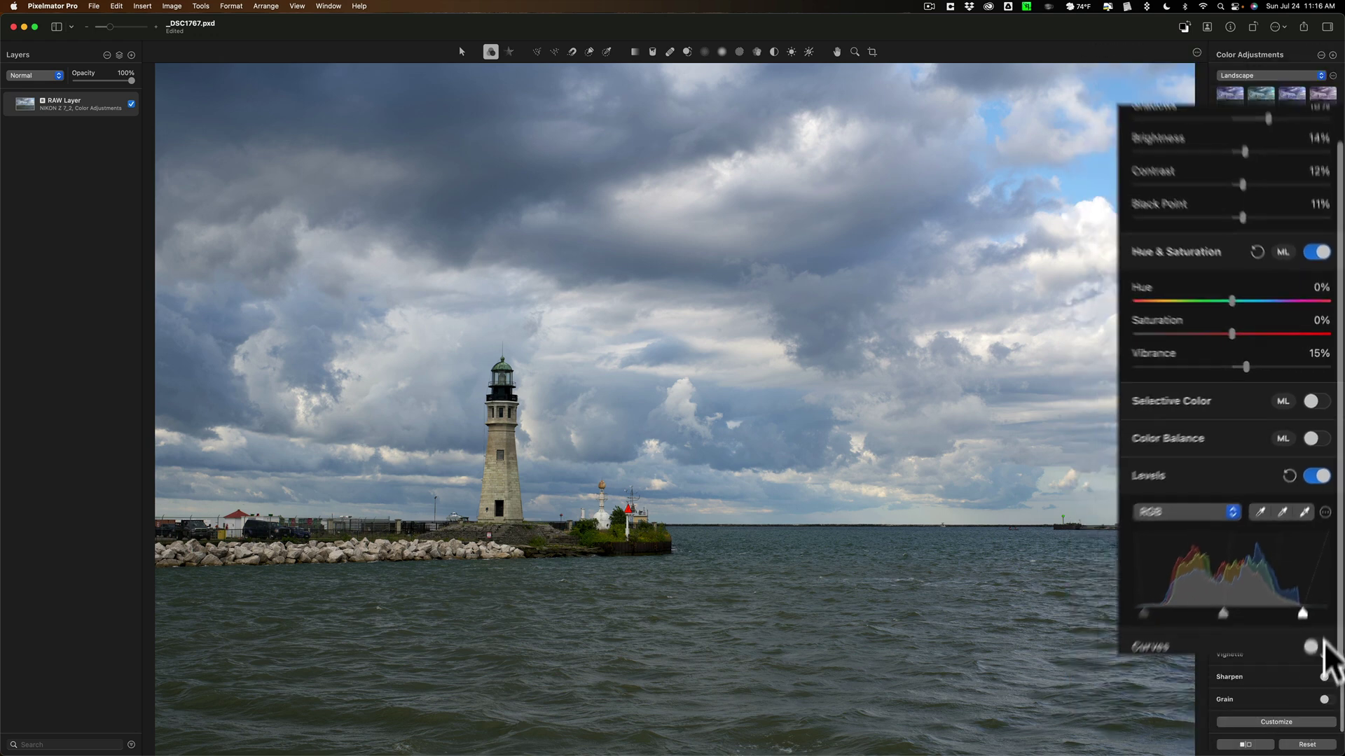
# - Try Curves, Replace Color and Black & White, switching each back off to keep the photo in colour
pyautogui.click(1312, 456)
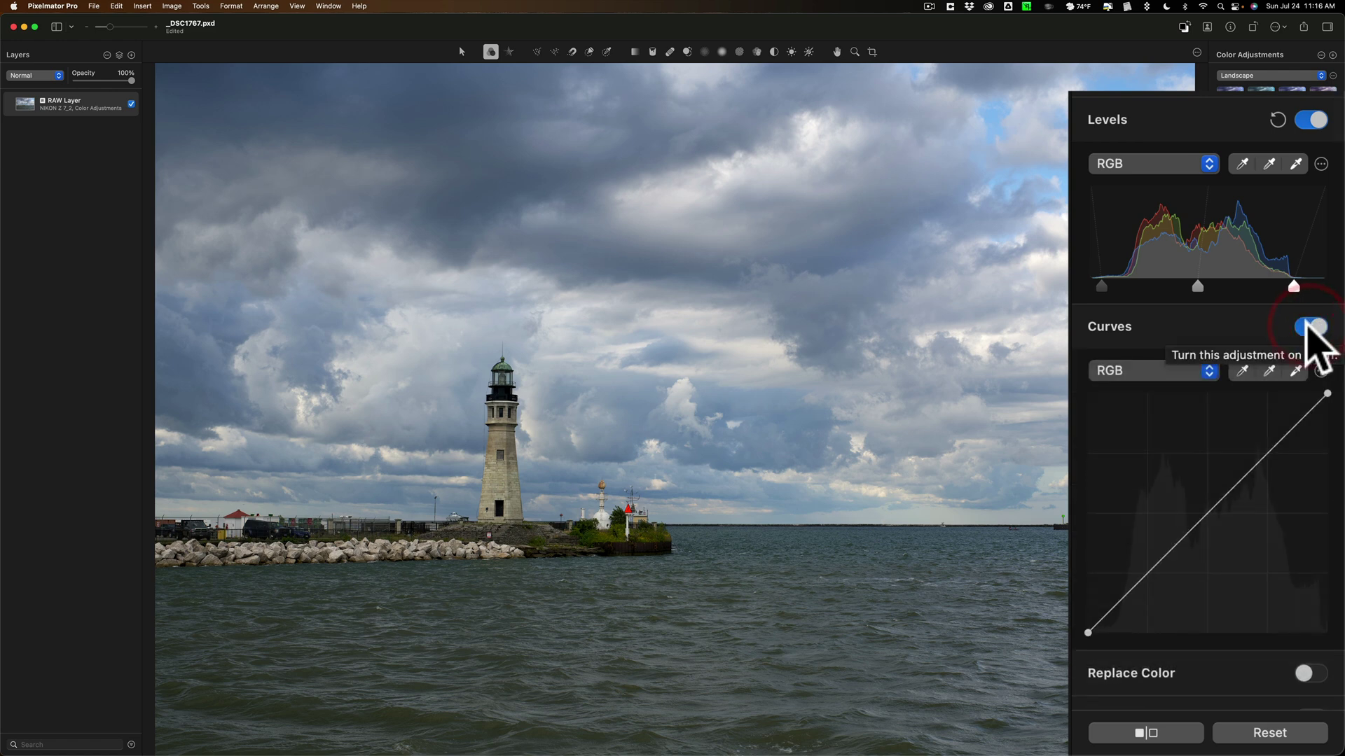
pyautogui.click(1308, 327)
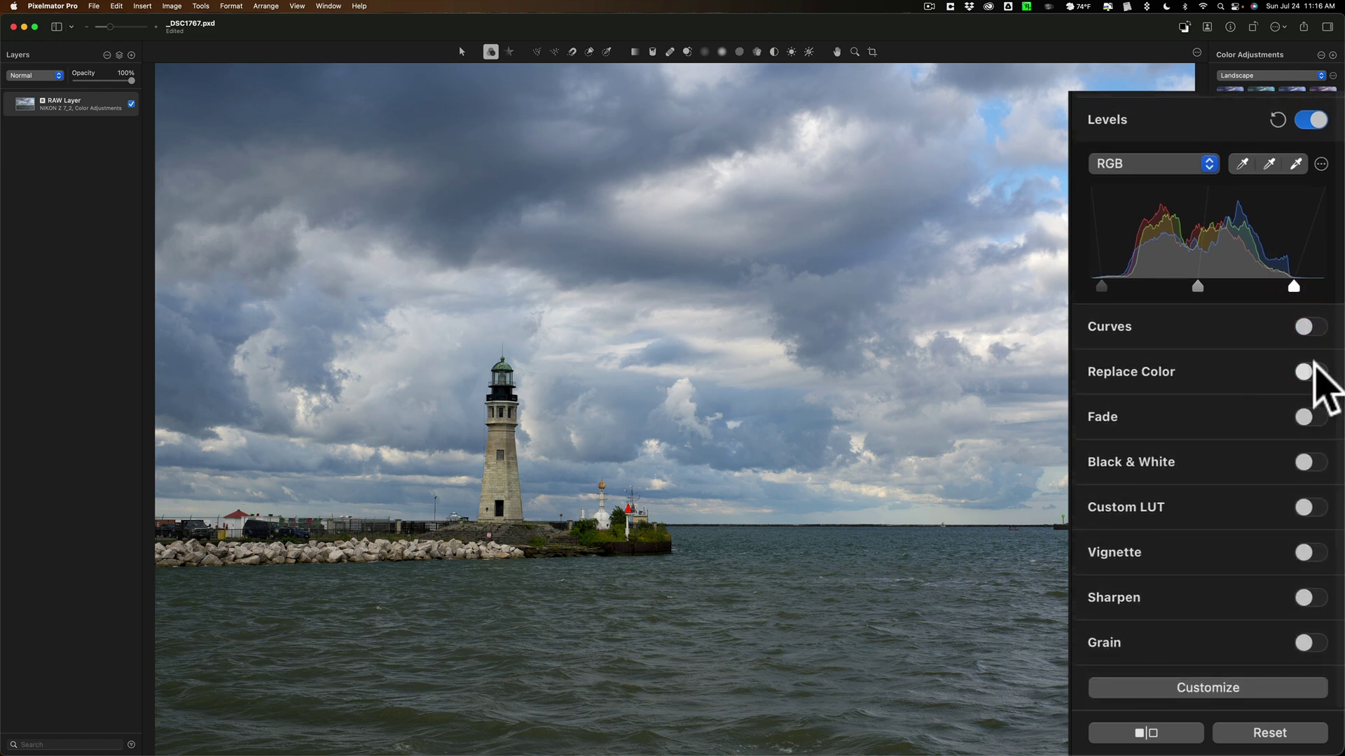
pyautogui.click(1307, 371)
pyautogui.click(1306, 371)
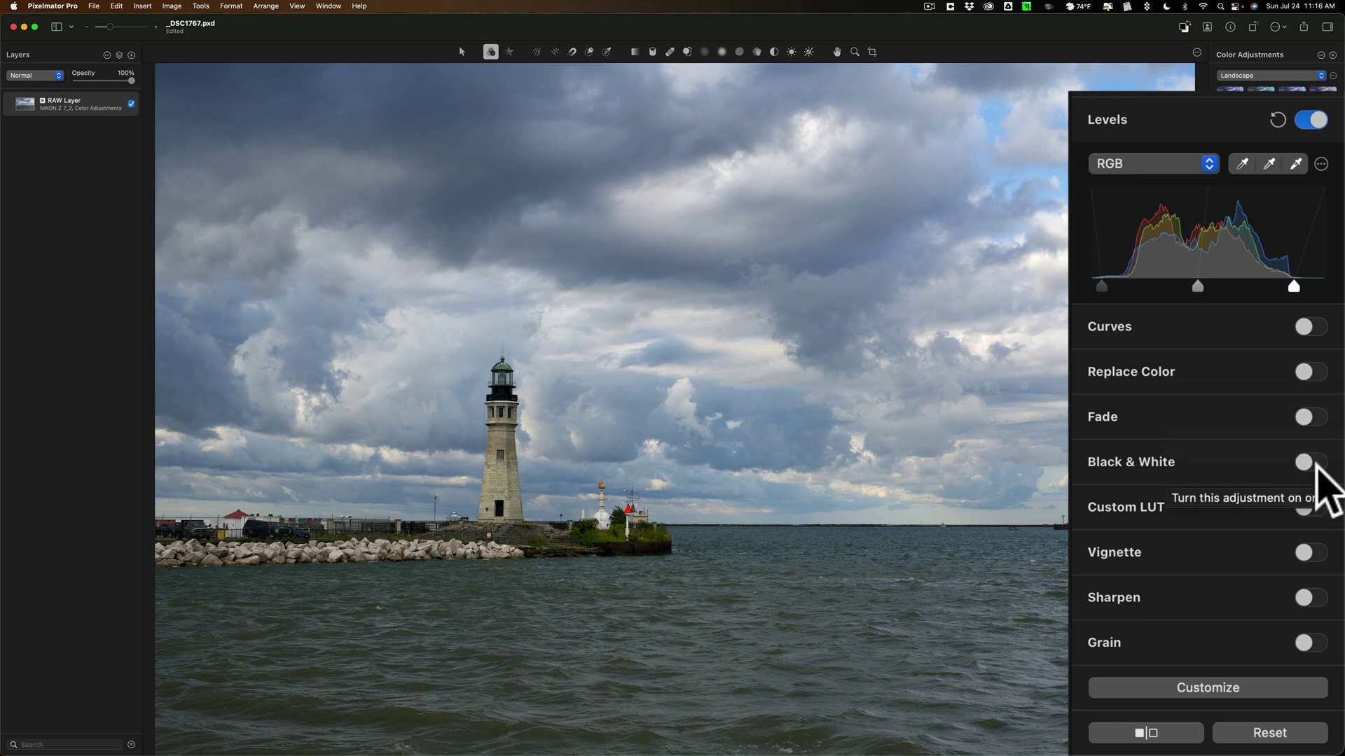
pyautogui.click(1311, 459)
pyautogui.scroll(-5, 1324, 452)
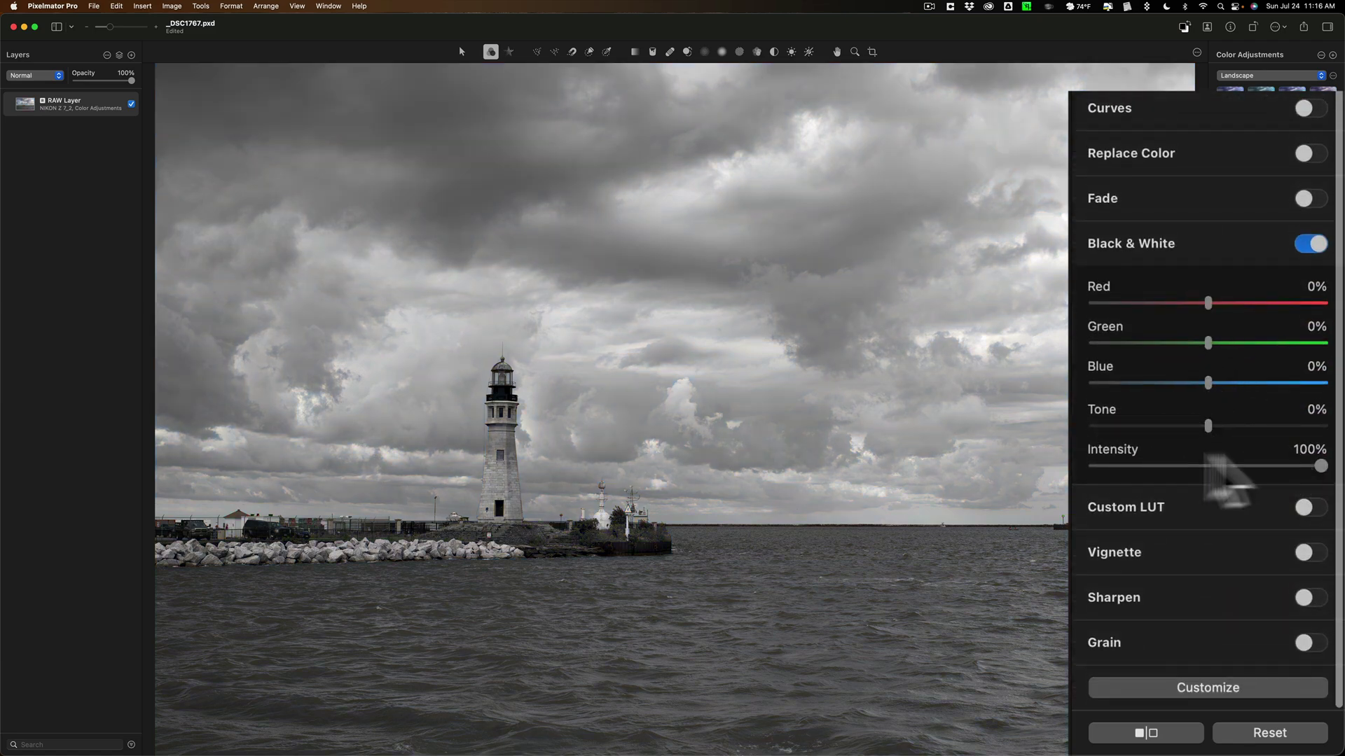
pyautogui.click(1308, 242)
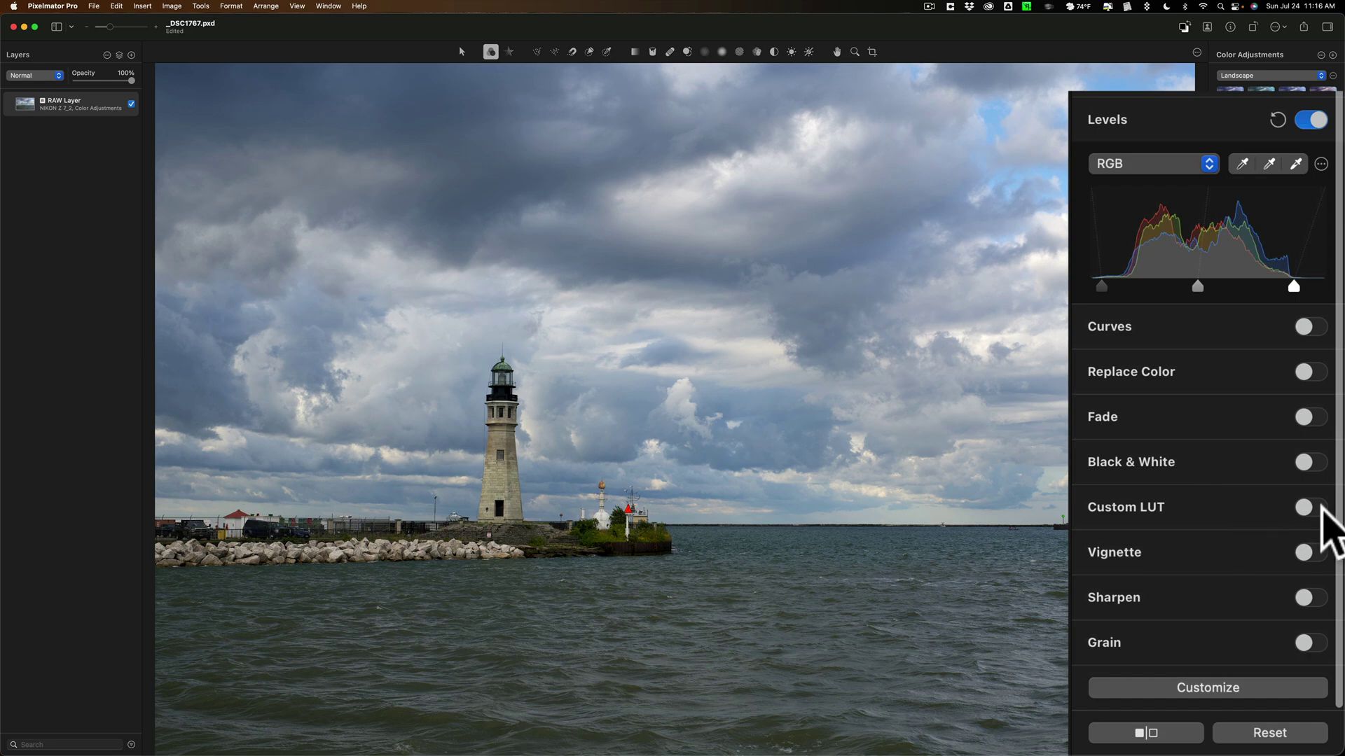
pyautogui.click(1311, 508)
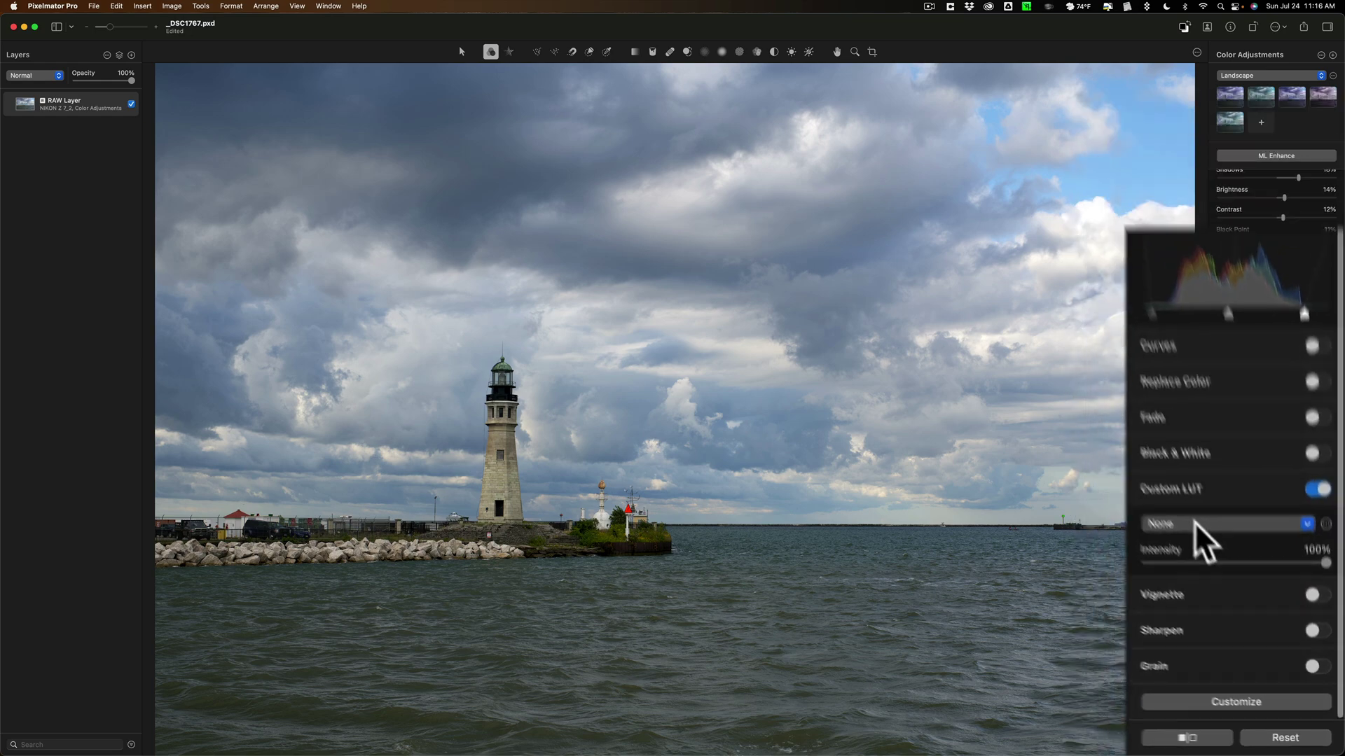
pyautogui.click(1190, 462)
pyautogui.moveTo(1143, 315)
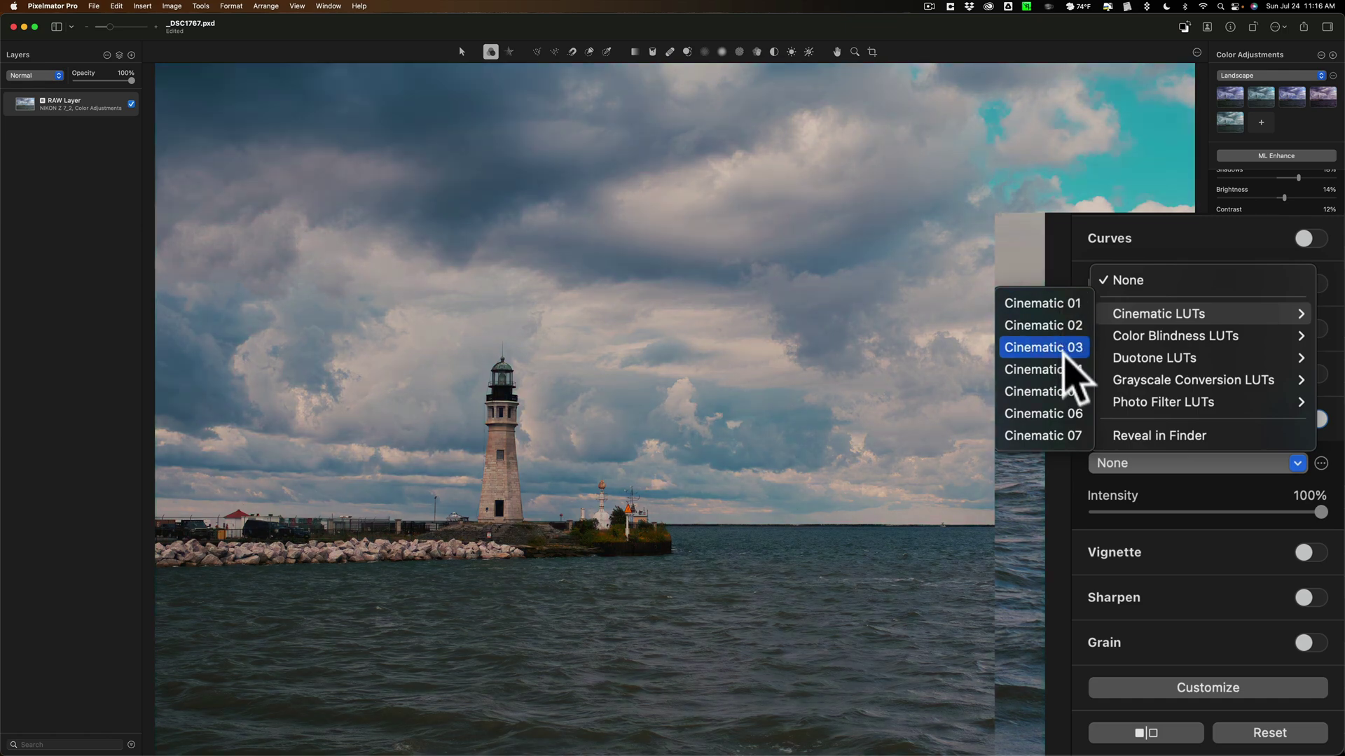
pyautogui.moveTo(1134, 358)
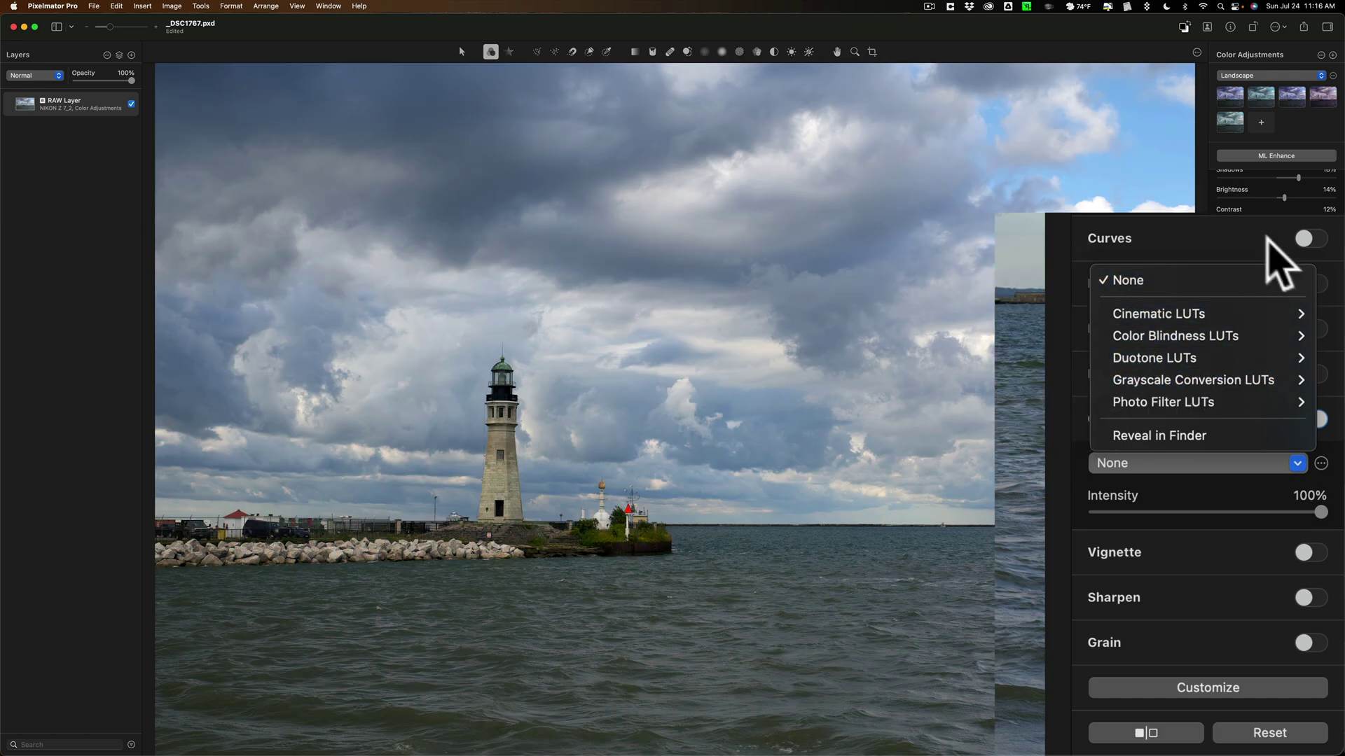
pyautogui.click(1264, 240)
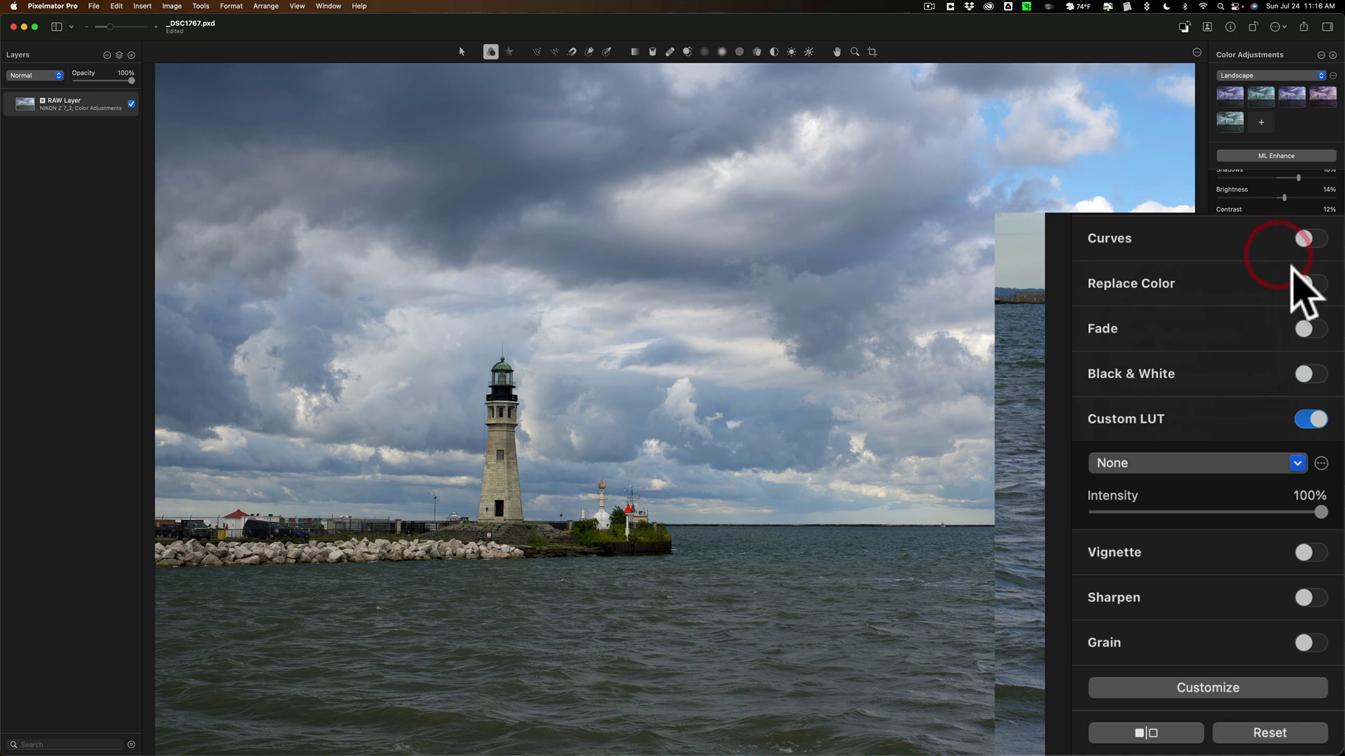
pyautogui.click(1306, 419)
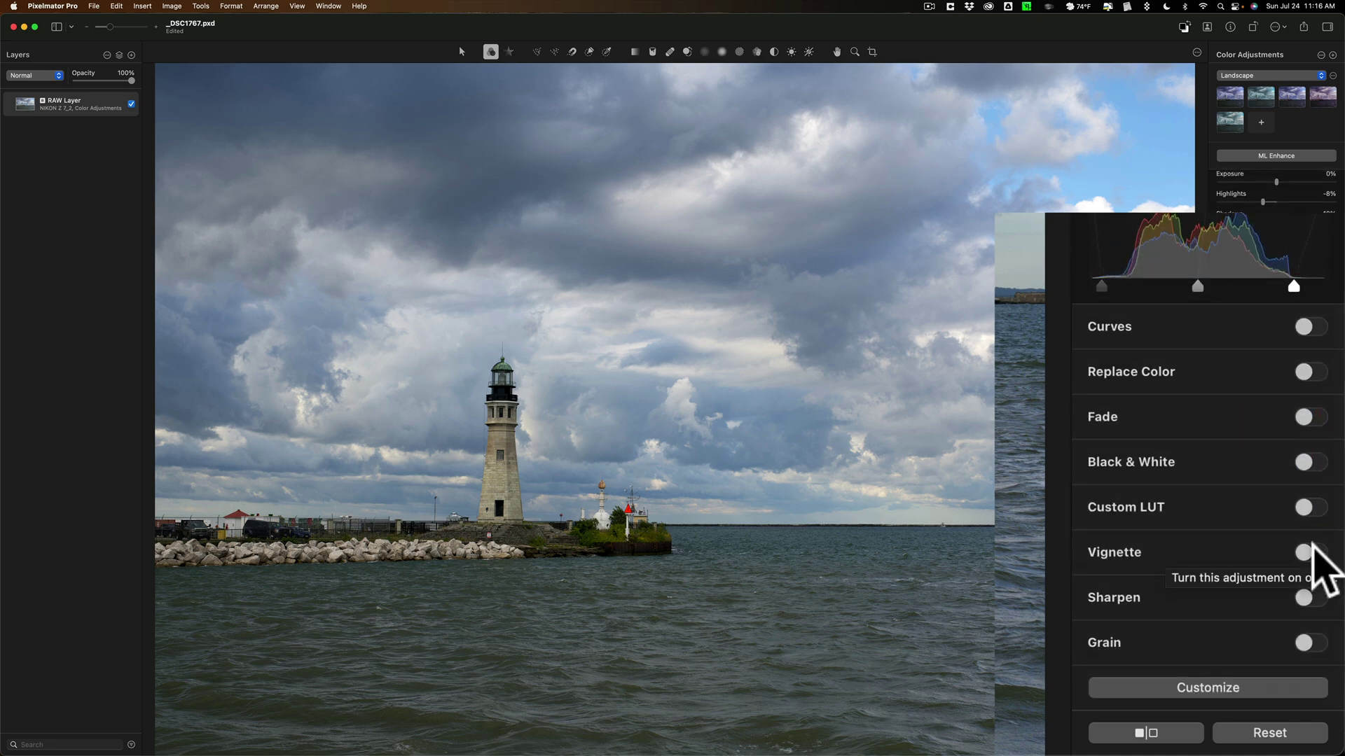
pyautogui.click(1310, 551)
pyautogui.click(1300, 540)
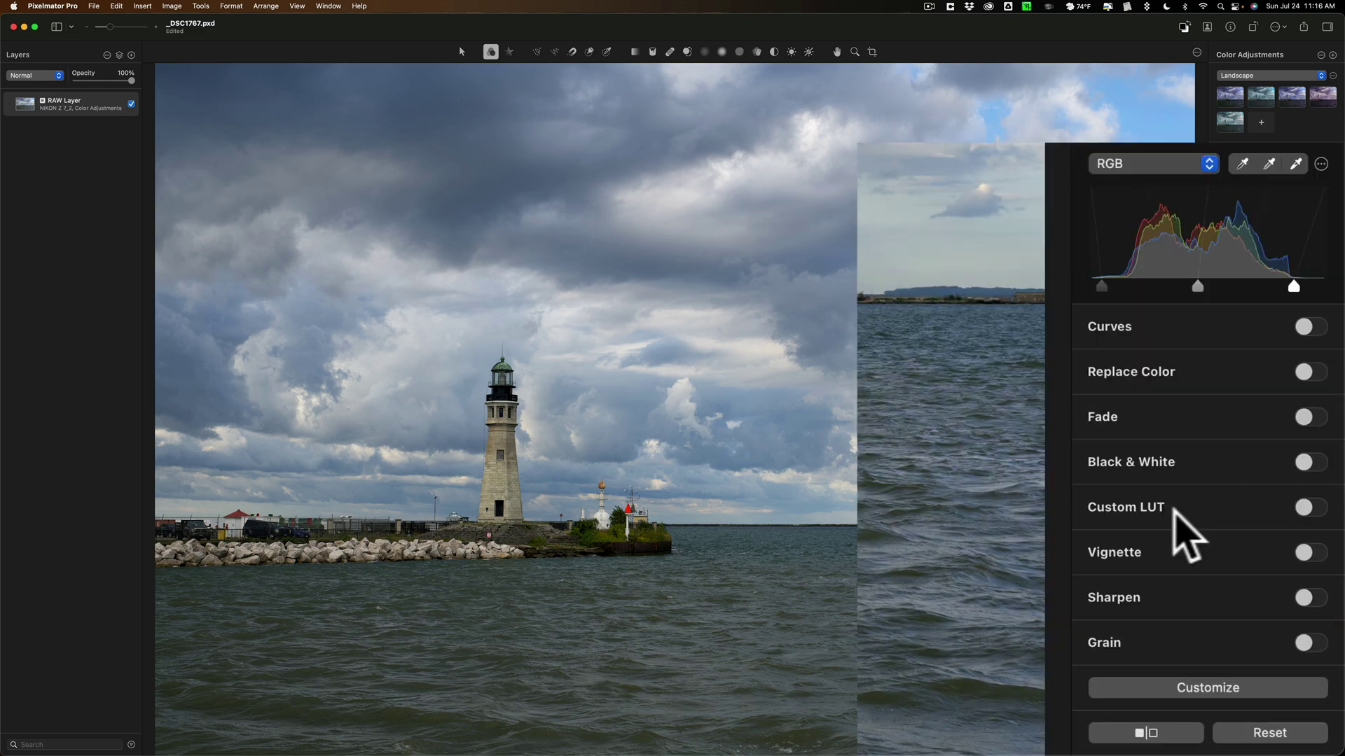
# - Uncheck Custom LUT in the Customize list of adjustments
pyautogui.click(1183, 690)
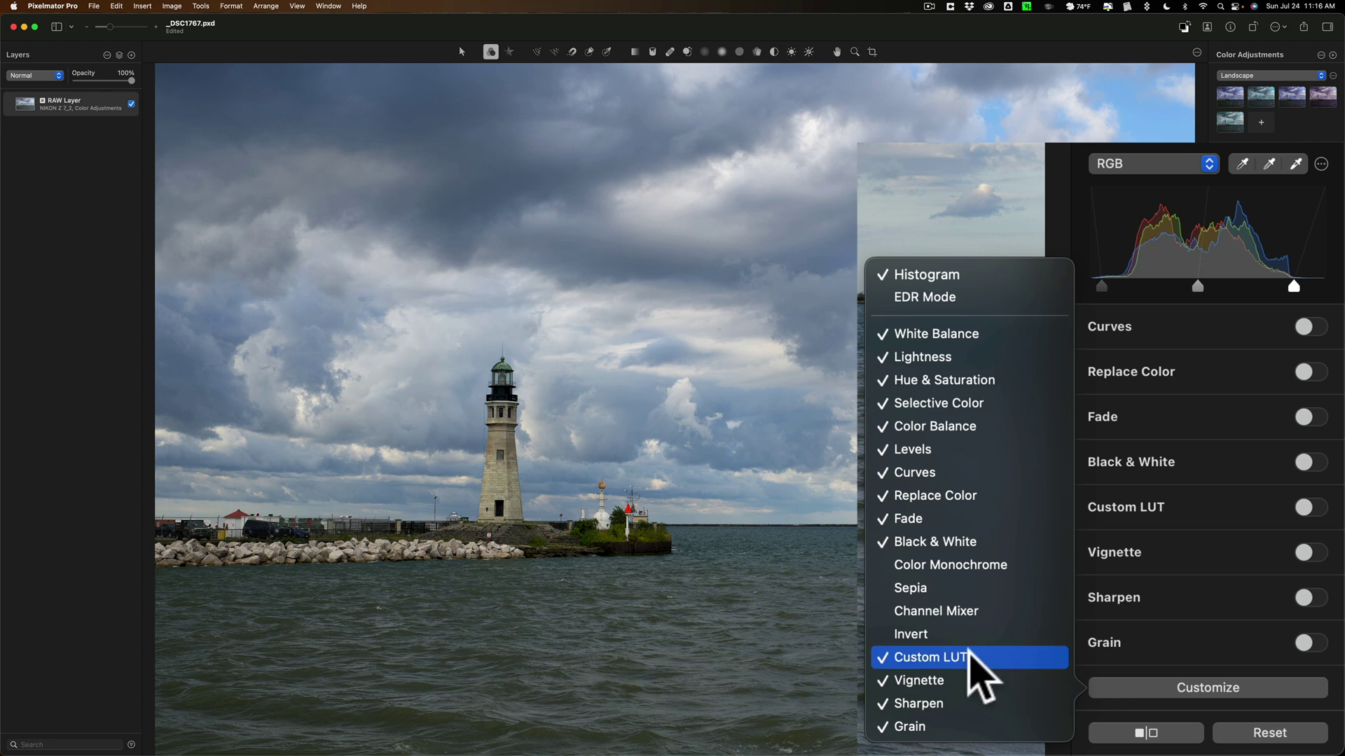
pyautogui.click(973, 658)
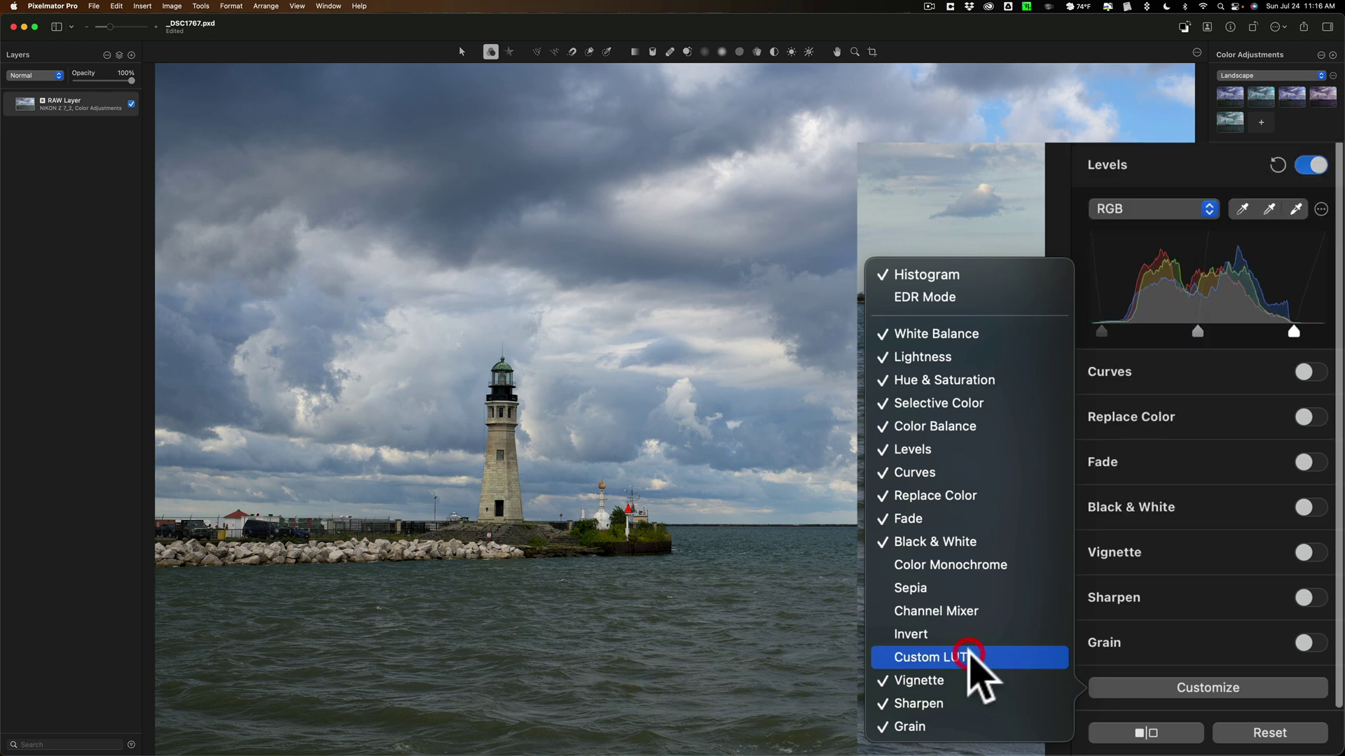
pyautogui.click(1206, 690)
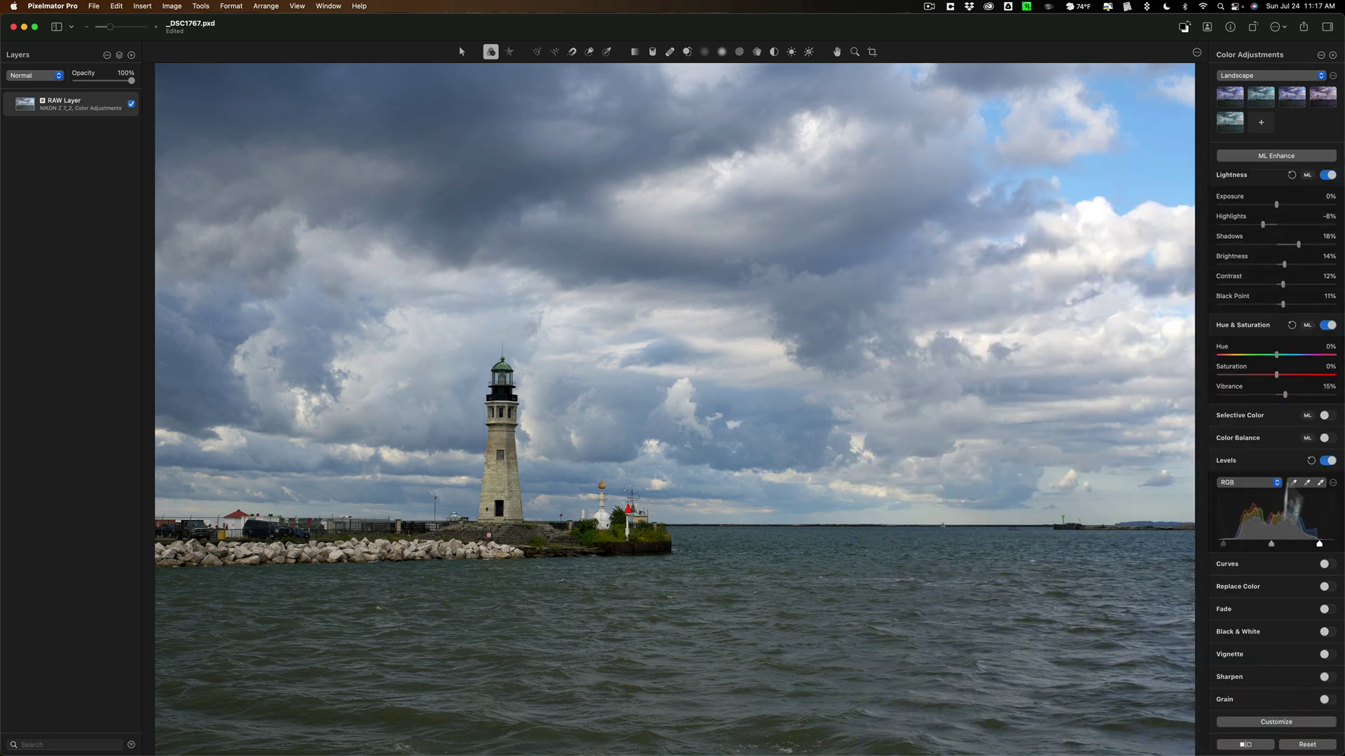